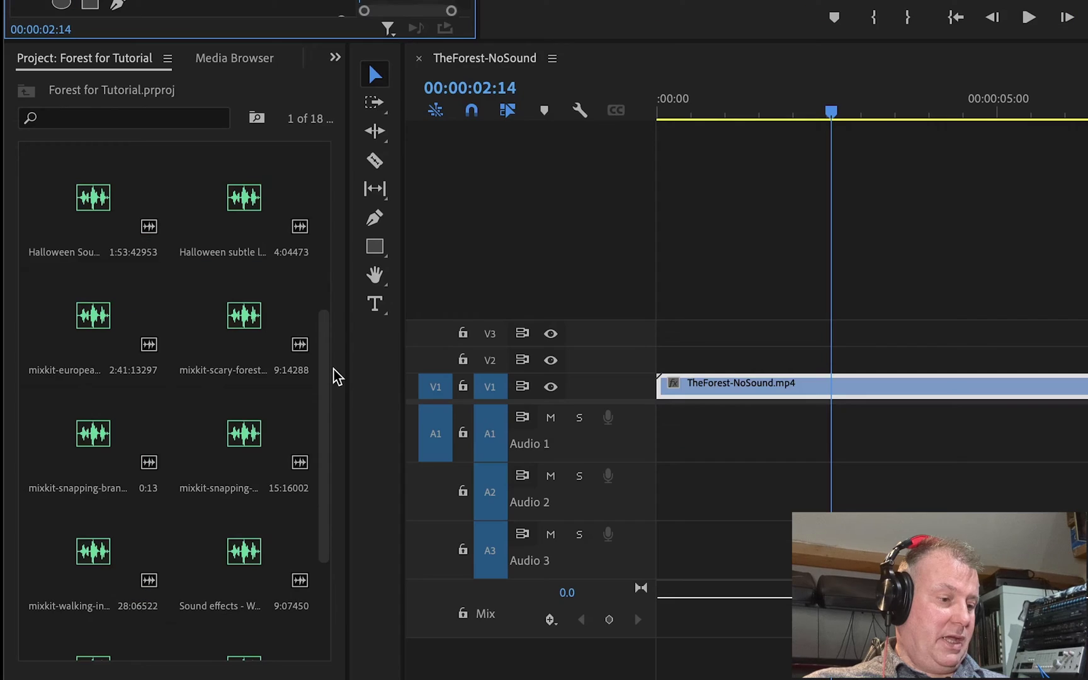
Place Synth End.wav from the Project bin at the start of Audio 1
left_click_drag(348, 371, 417, 396)
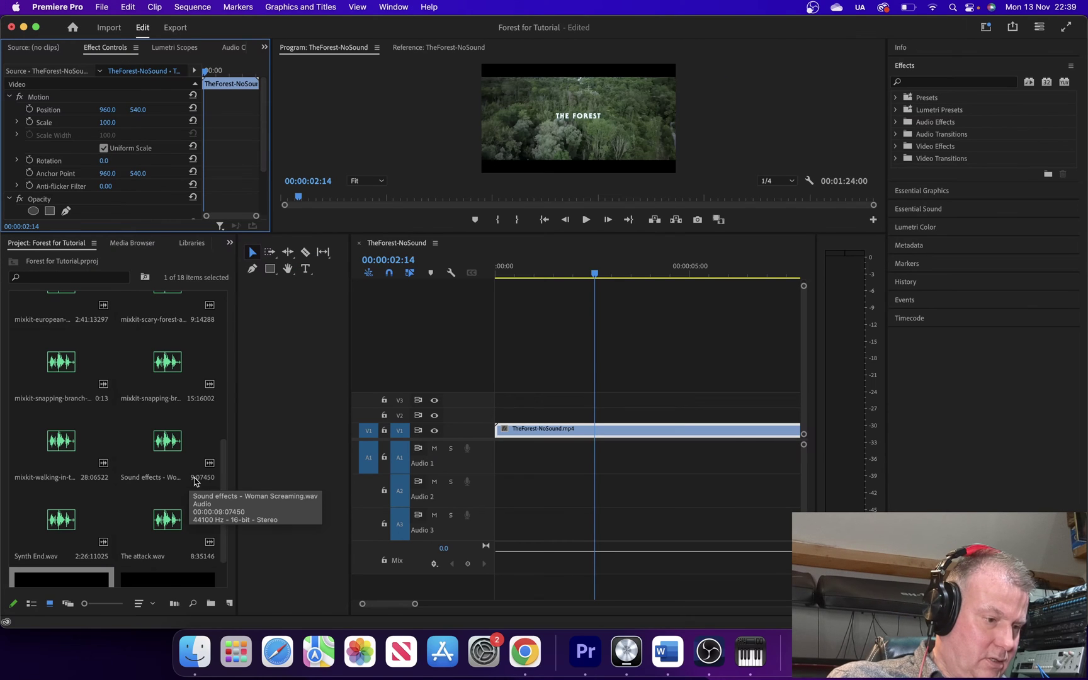
left_click_drag(223, 463, 231, 300)
scroll(65, 489, "down", 8)
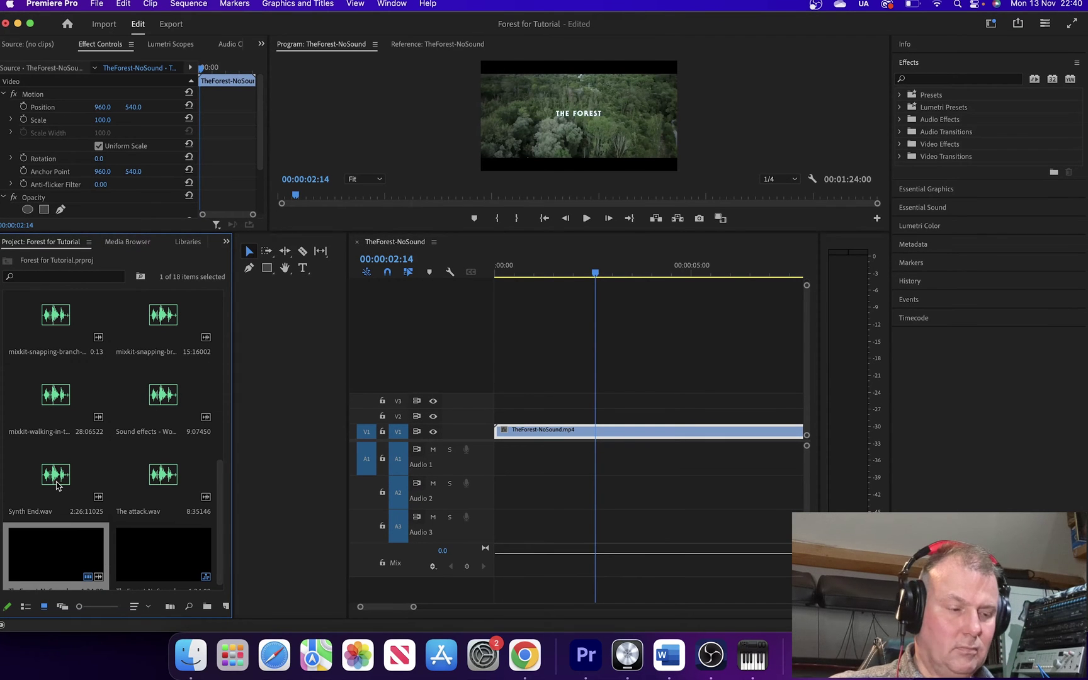
left_click(52, 485)
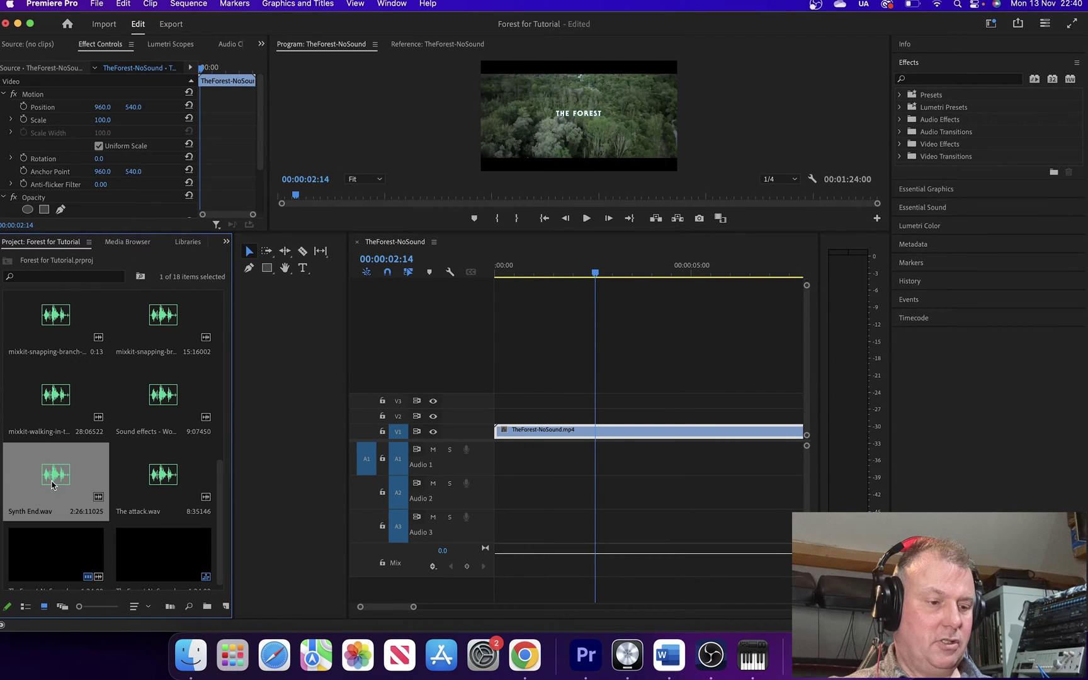
left_click_drag(292, 489, 498, 454)
Preview the sequence from the start with the synth sound, then mute Audio 1
key("Home")
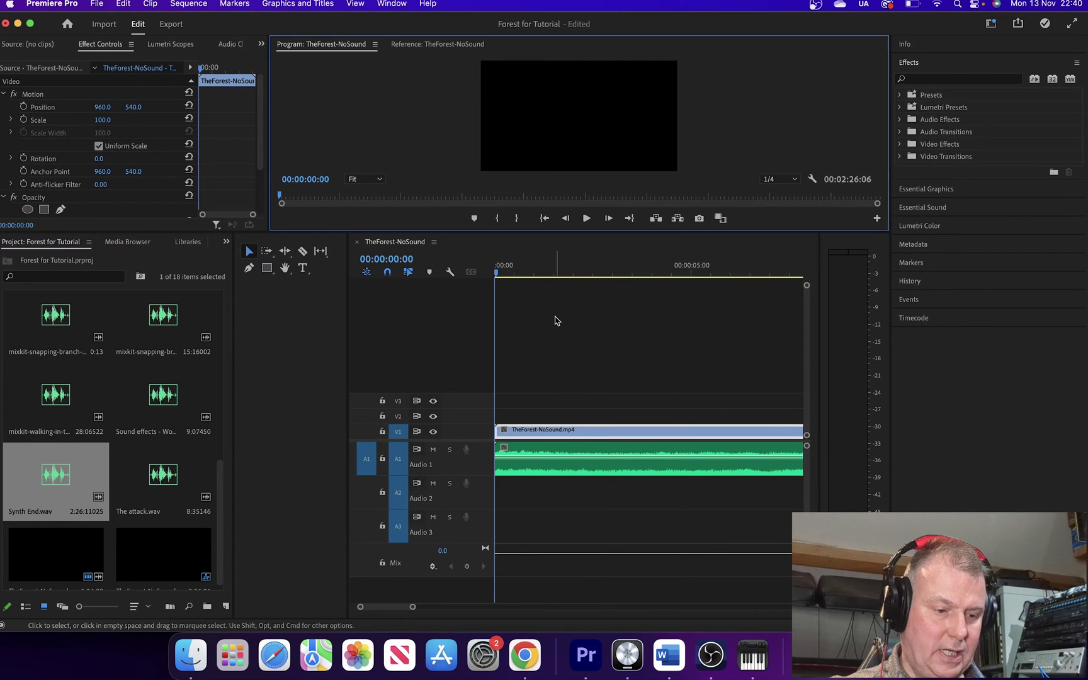
key("space")
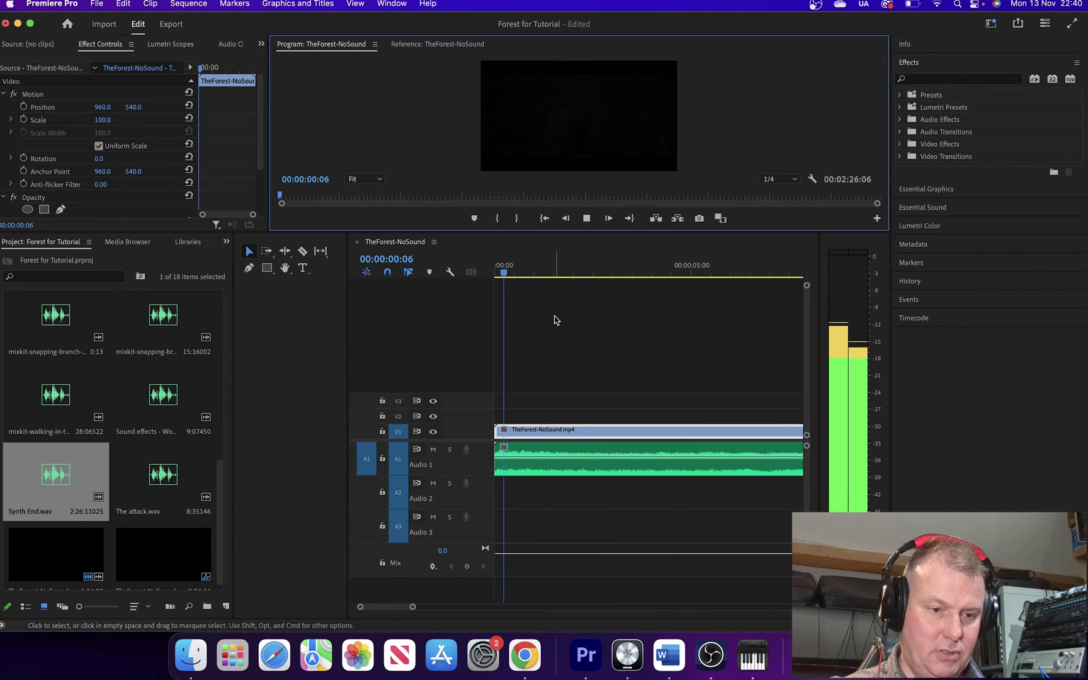
key("space")
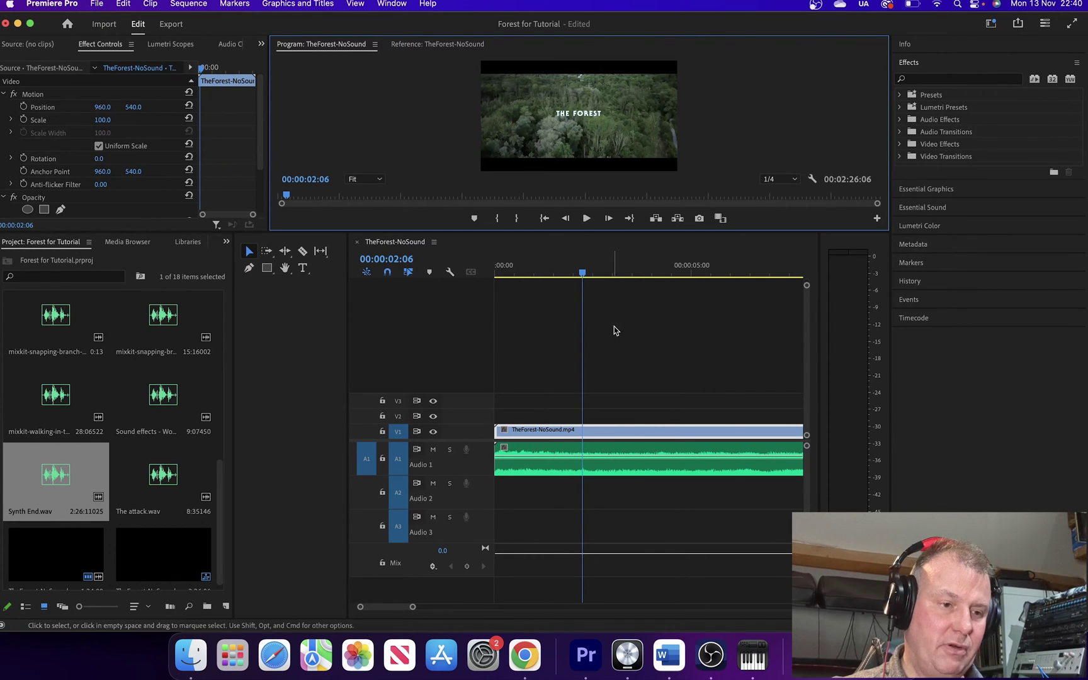
left_click(421, 452)
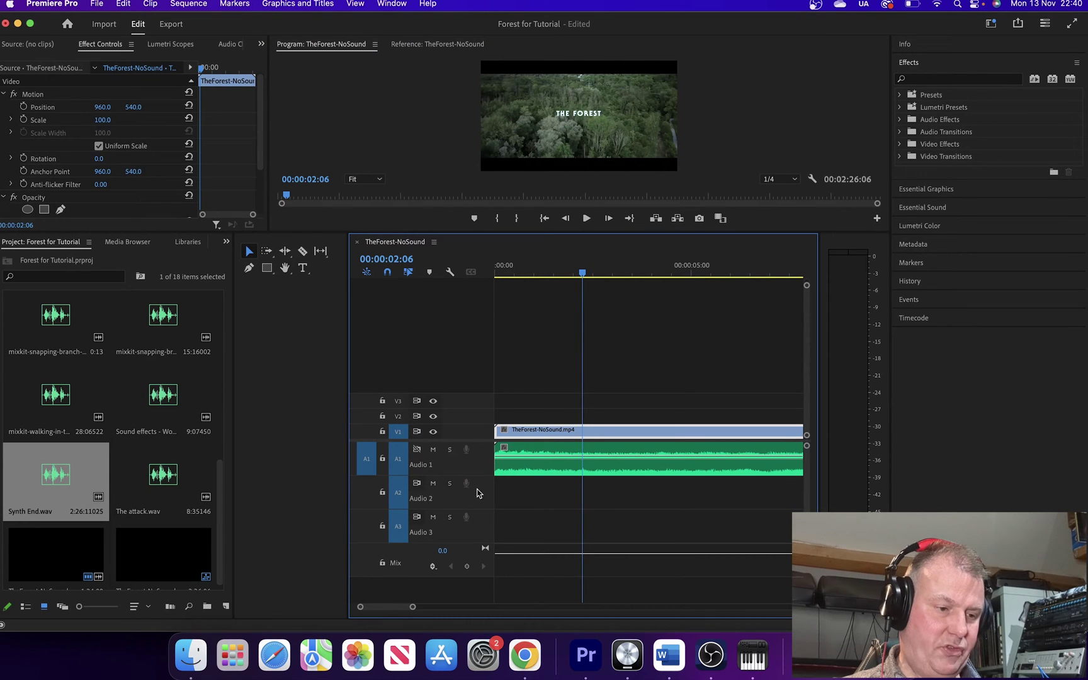
left_click(432, 449)
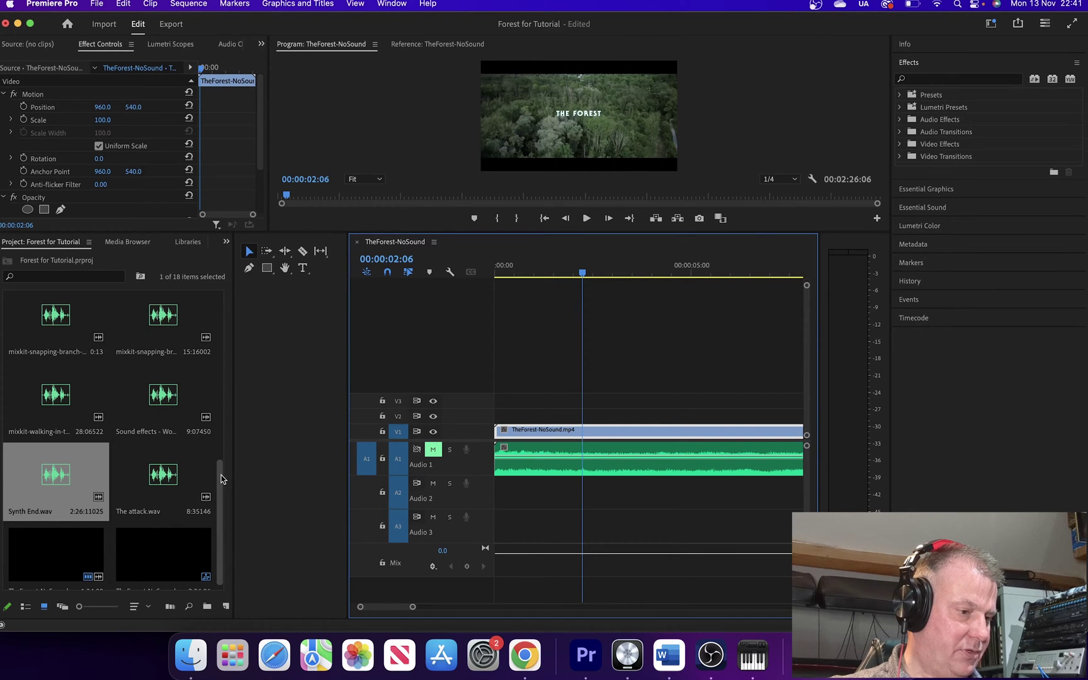
Drop the mixkit European forest sound onto Audio 2 under the video
left_click_drag(221, 479, 409, 448)
left_click(55, 477)
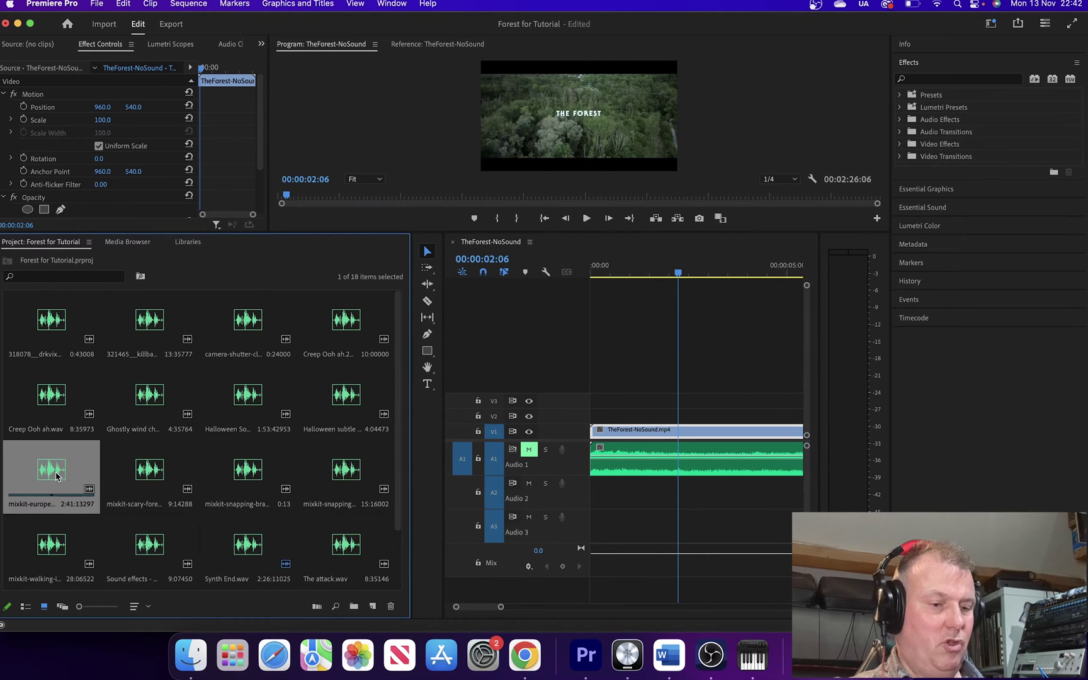
left_click_drag(55, 474, 564, 506)
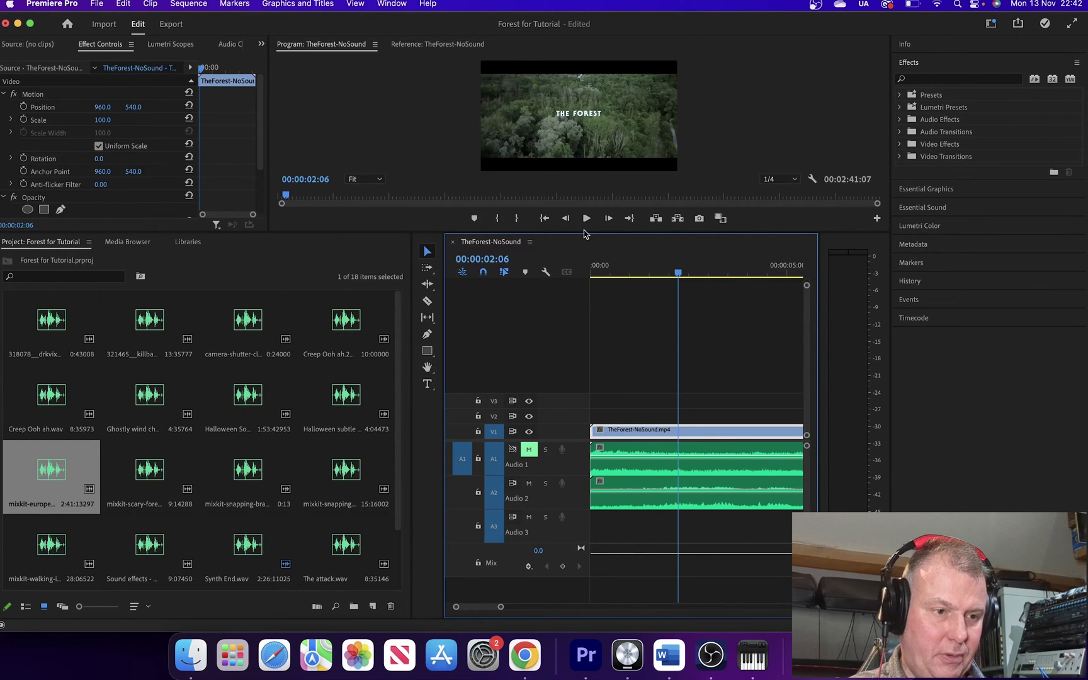
Play the sequence from the start to preview the forest ambience
left_click(545, 220)
key("space")
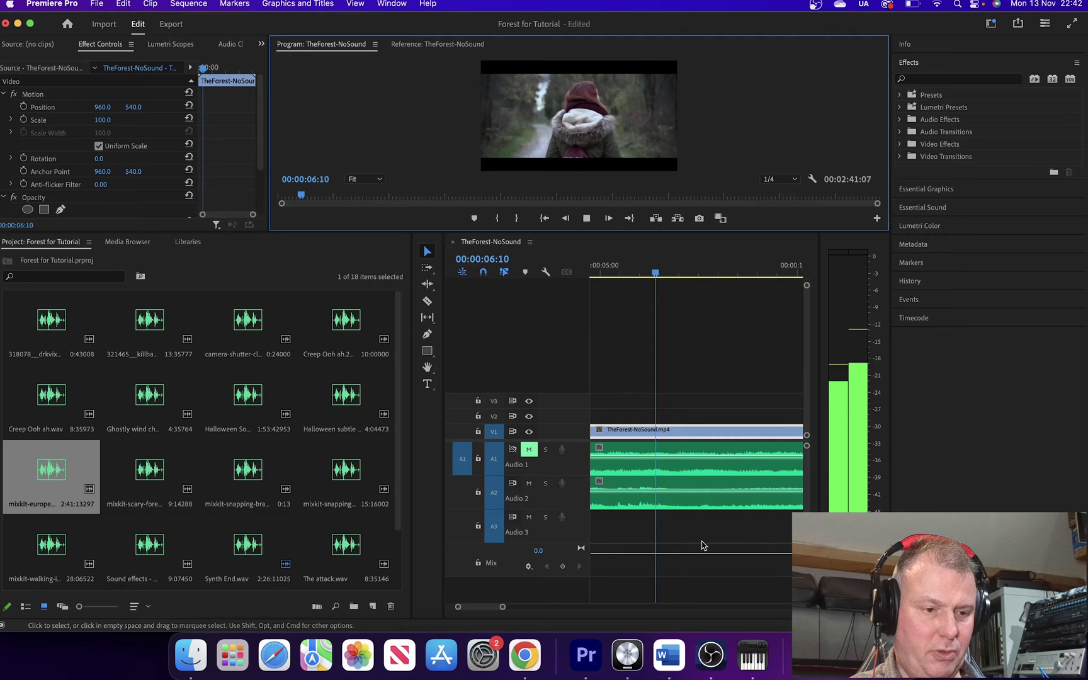
key("space")
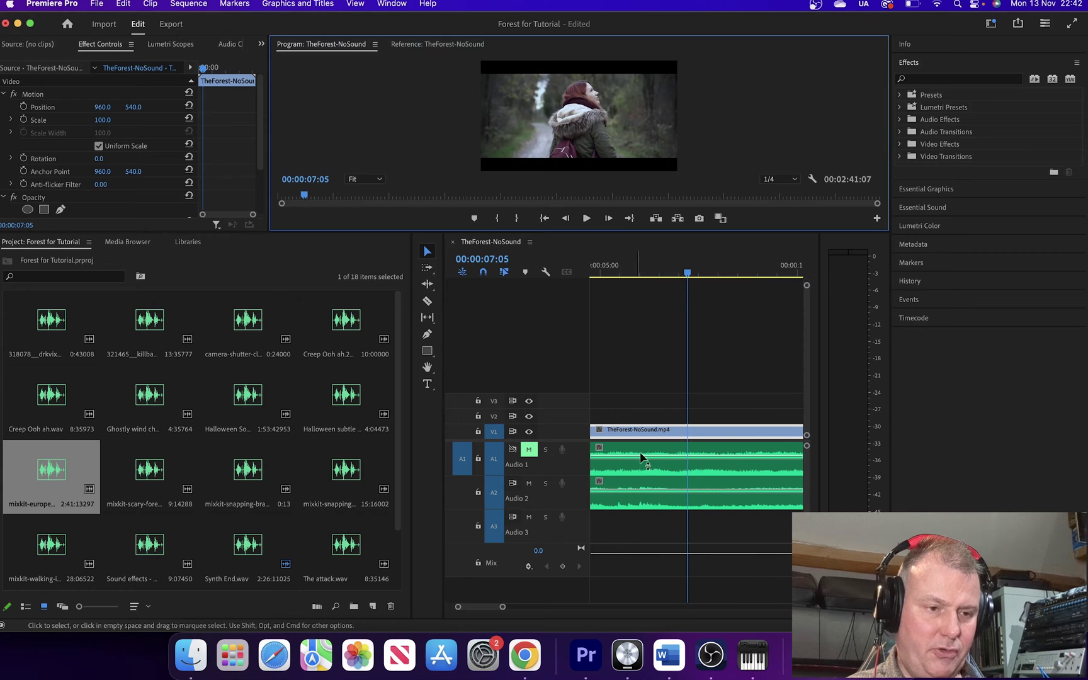
left_click_drag(688, 274, 758, 284)
Reposition the Audio 2 forest clip so it starts at 00:00:04:07
left_click_drag(681, 508, 755, 494)
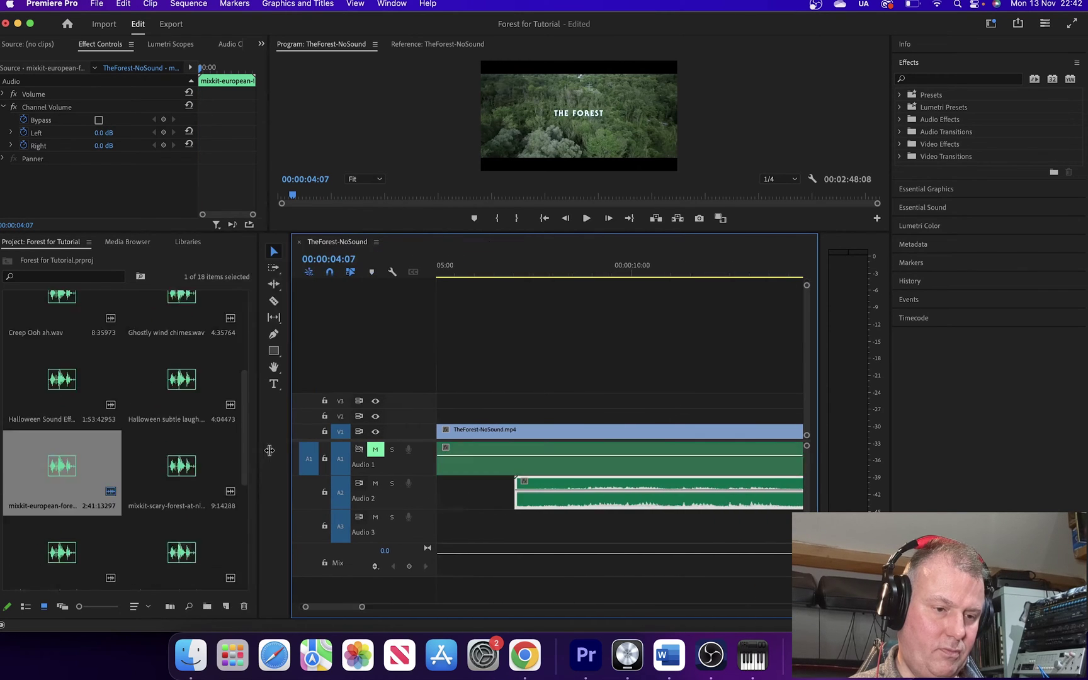
left_click_drag(269, 450, 156, 450)
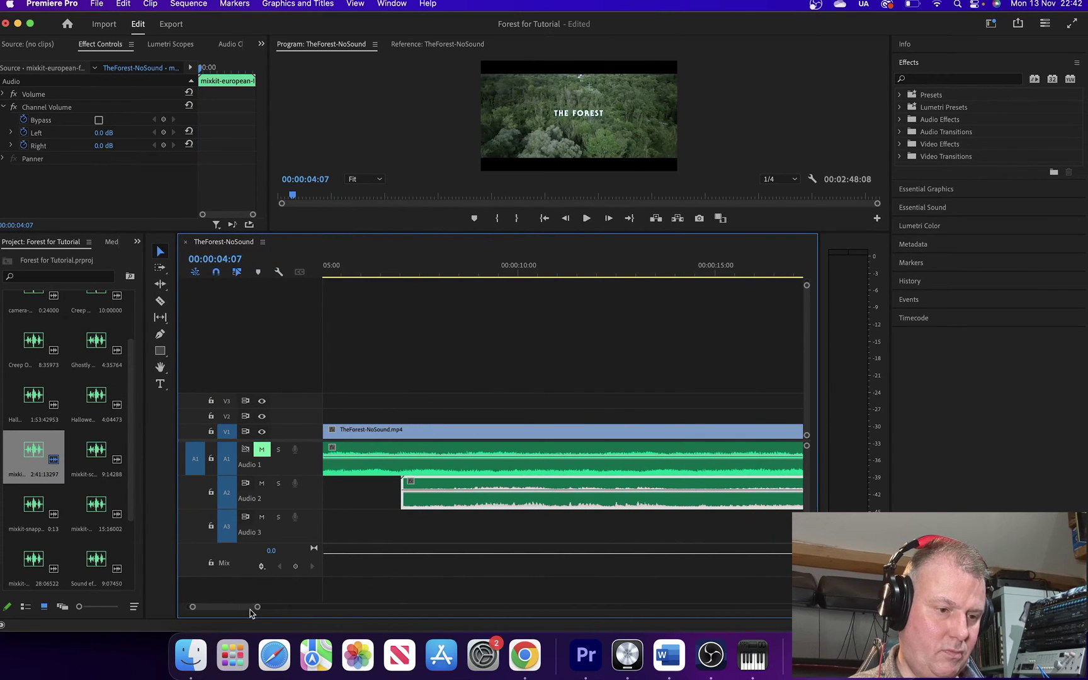
left_click_drag(250, 611, 232, 613)
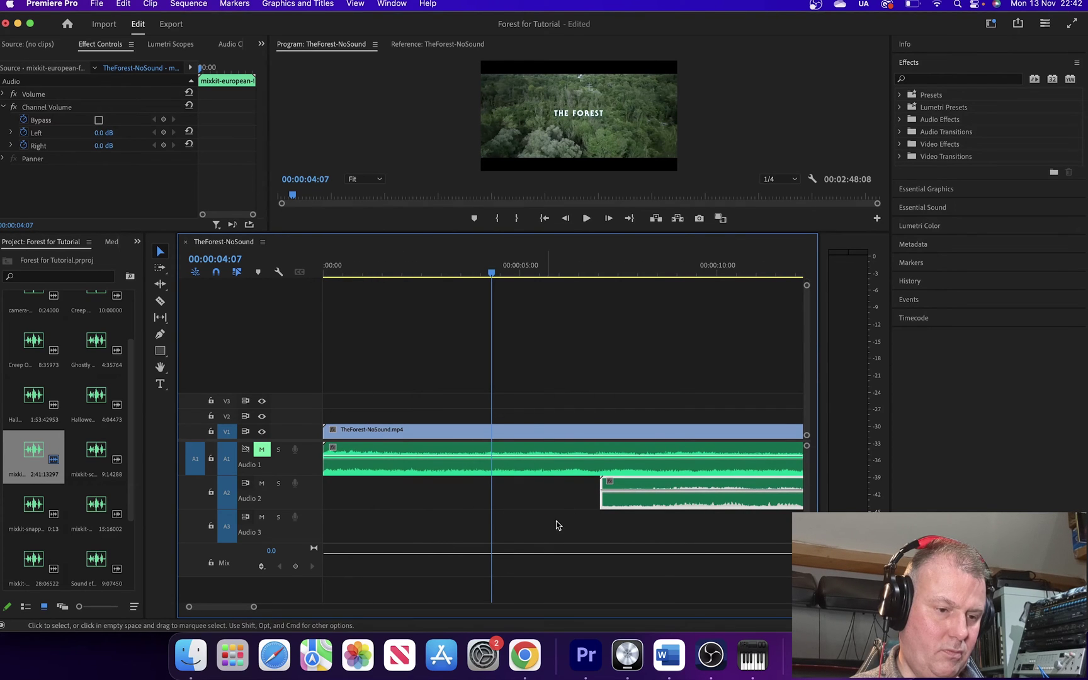
left_click_drag(661, 500, 553, 505)
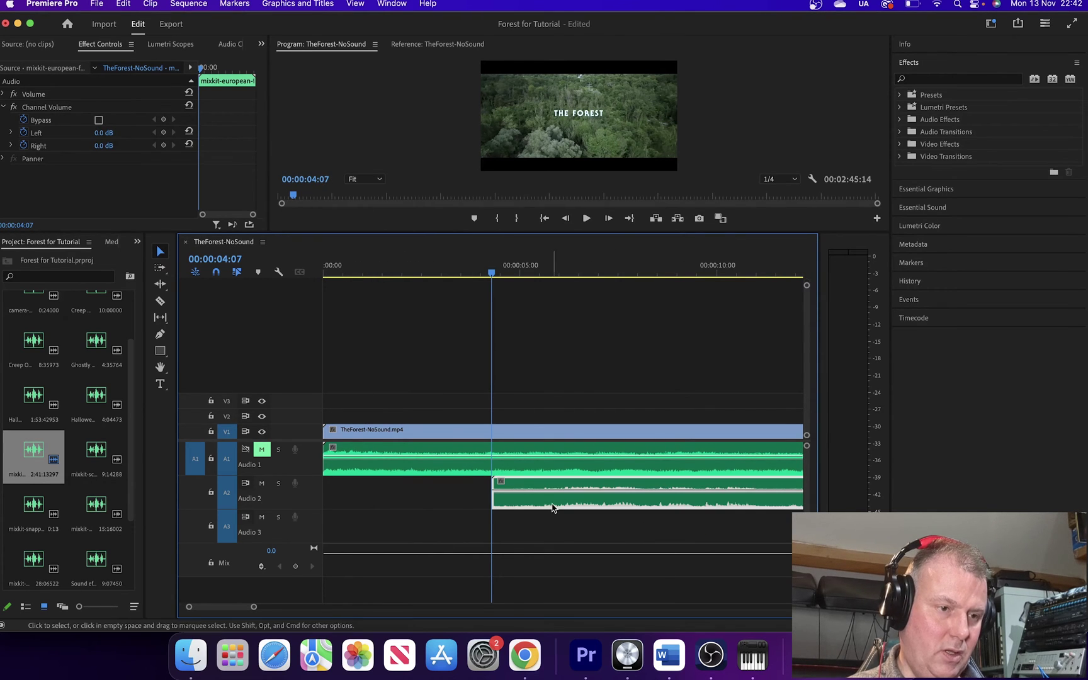
Play back to check timing, then park the playhead near 14 seconds where she raises her phone
left_click(545, 219)
key("space")
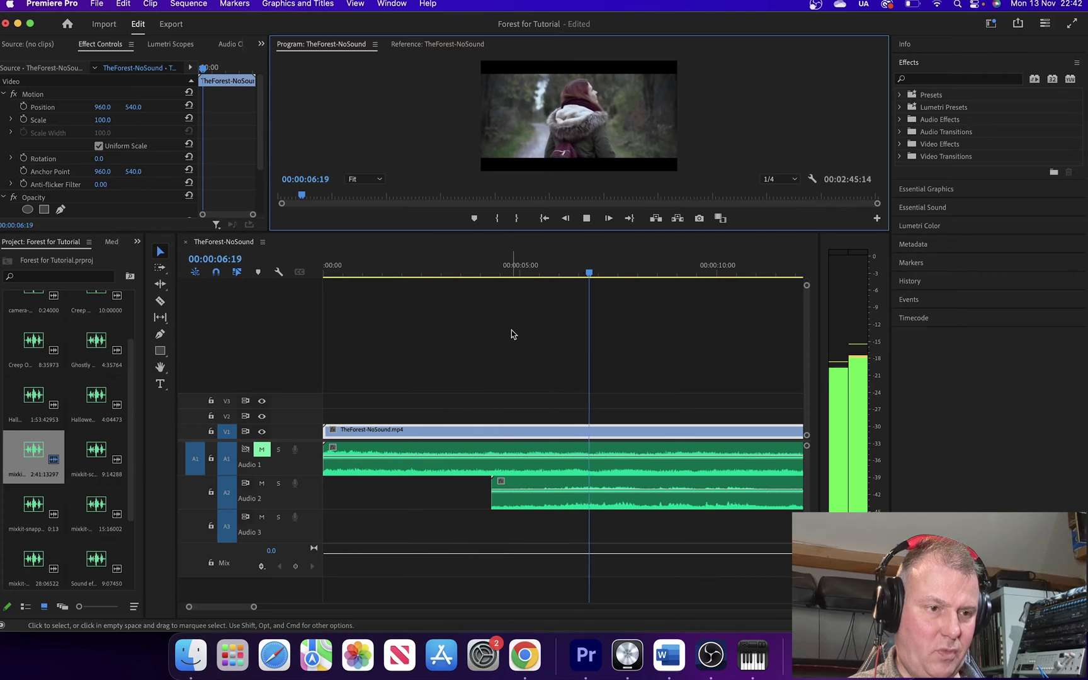
key("space")
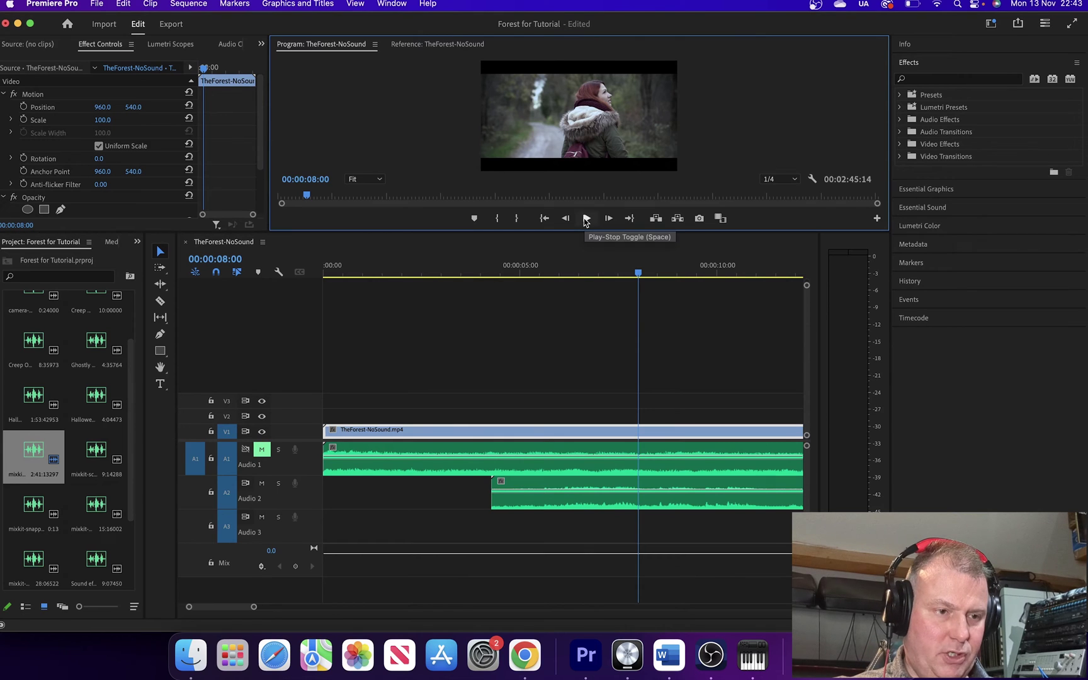
left_click(586, 217)
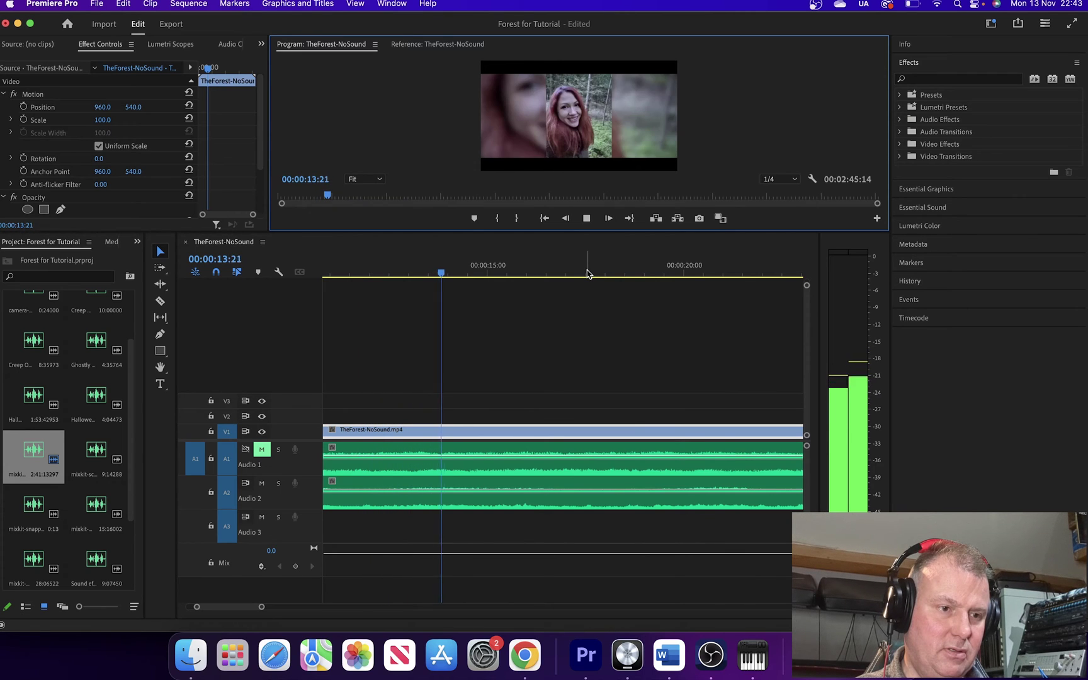
key("space")
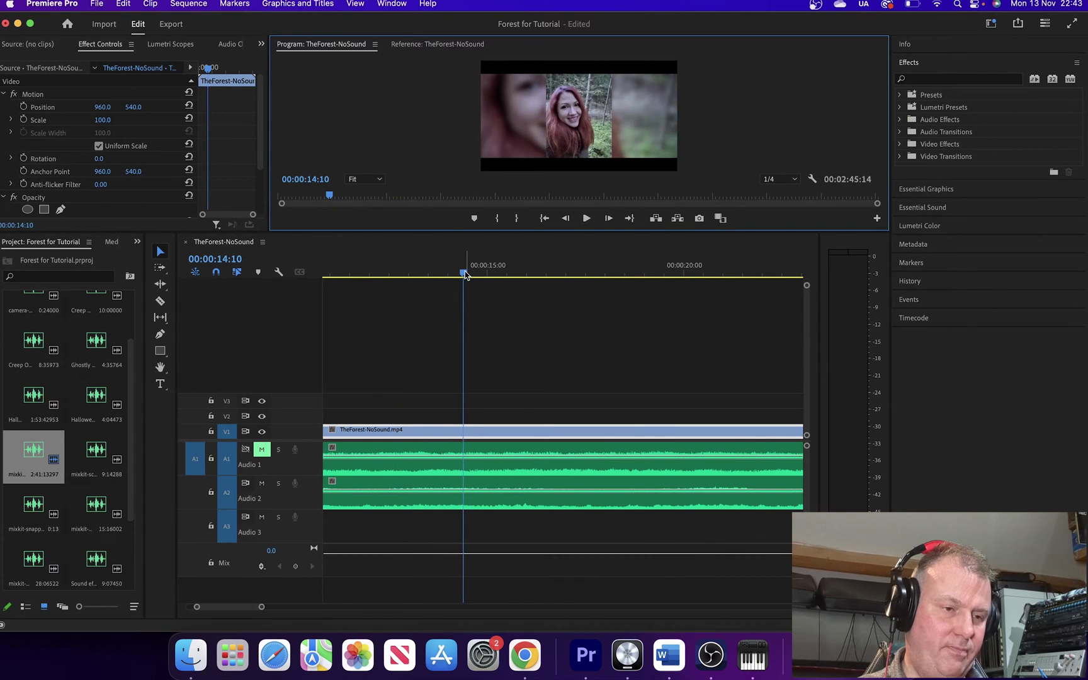
left_click_drag(465, 273, 439, 274)
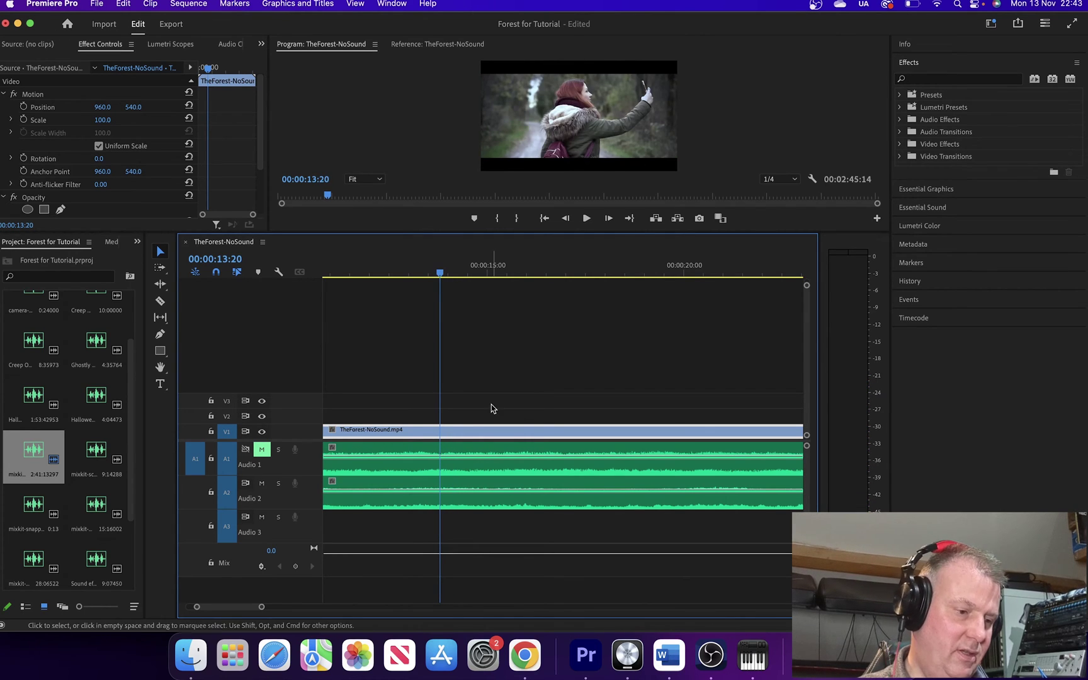
mouse_move(131, 463)
left_mouse_down()
mouse_move(133, 482)
mouse_move(133, 470)
left_mouse_up()
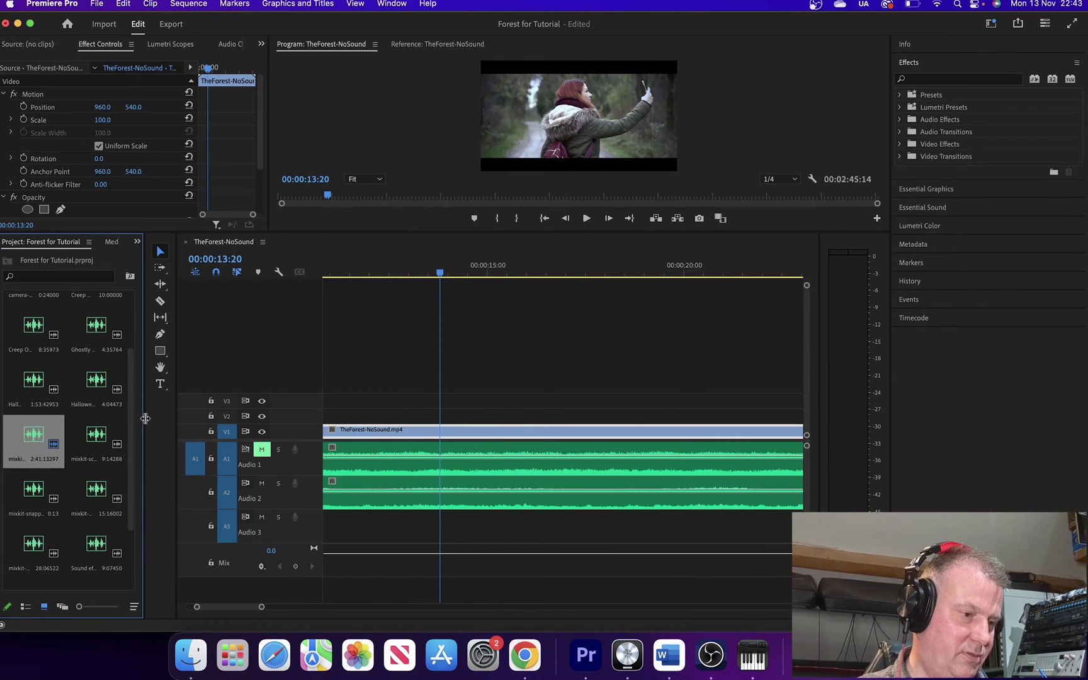
Drop camera-shutter-click onto Audio 3 near 00:00:14:00, timed to her raising the phone
left_click_drag(150, 420, 446, 420)
left_click_drag(268, 309, 748, 530)
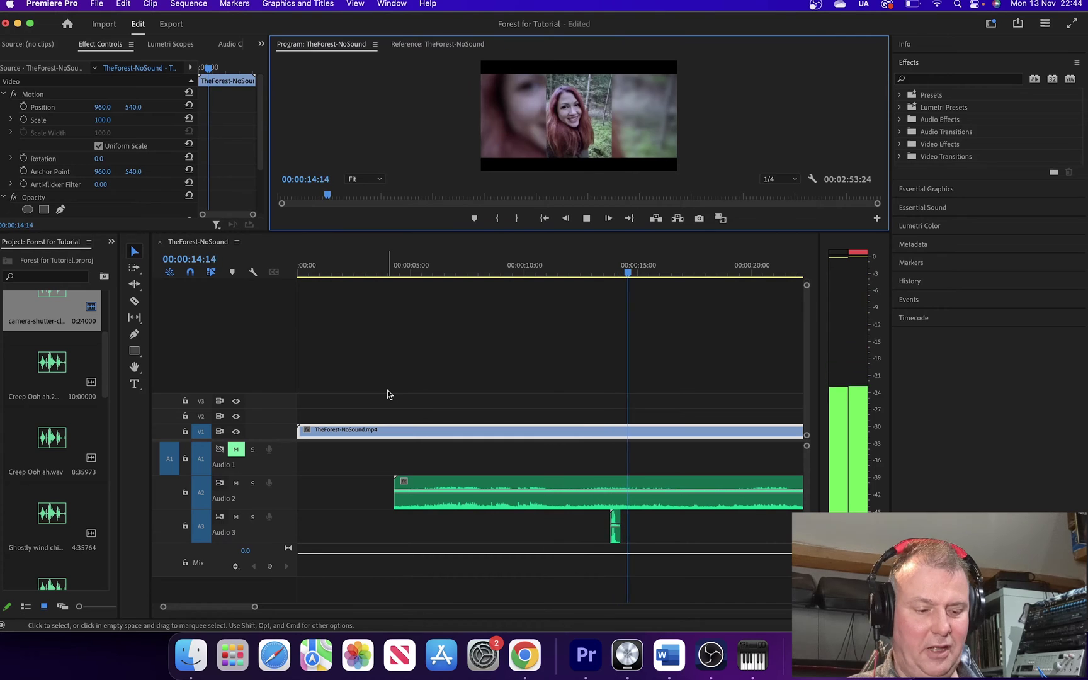
key("space")
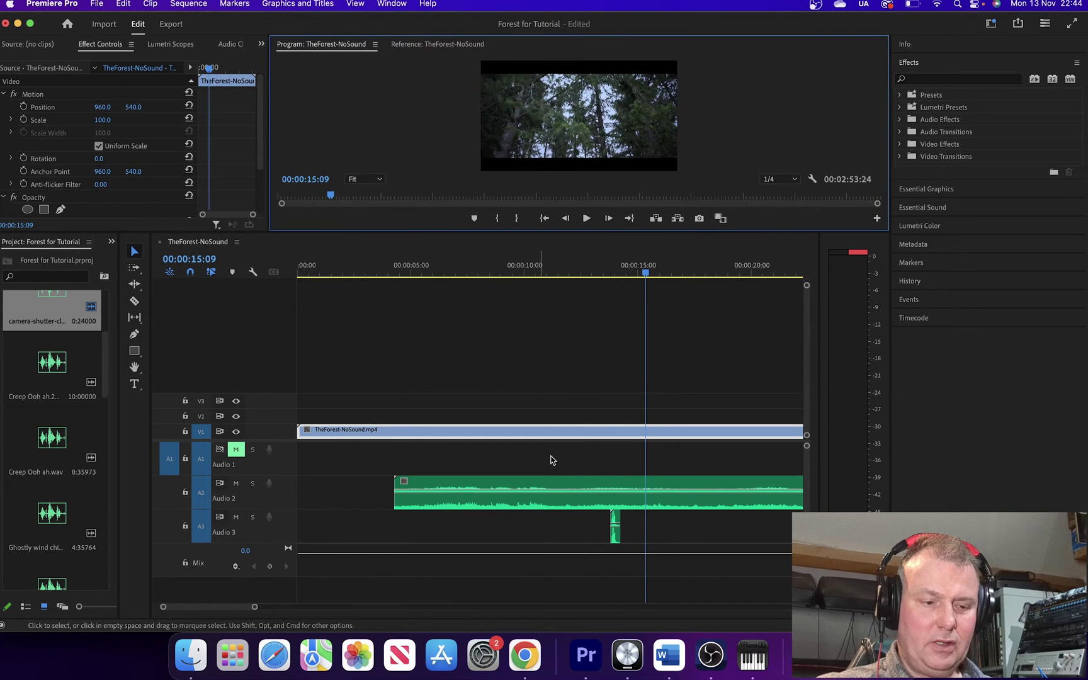
Use Audio Gain (G) to Normalize Max Peak on the shutter clip and the Audio 2 forest clip
left_click(616, 534)
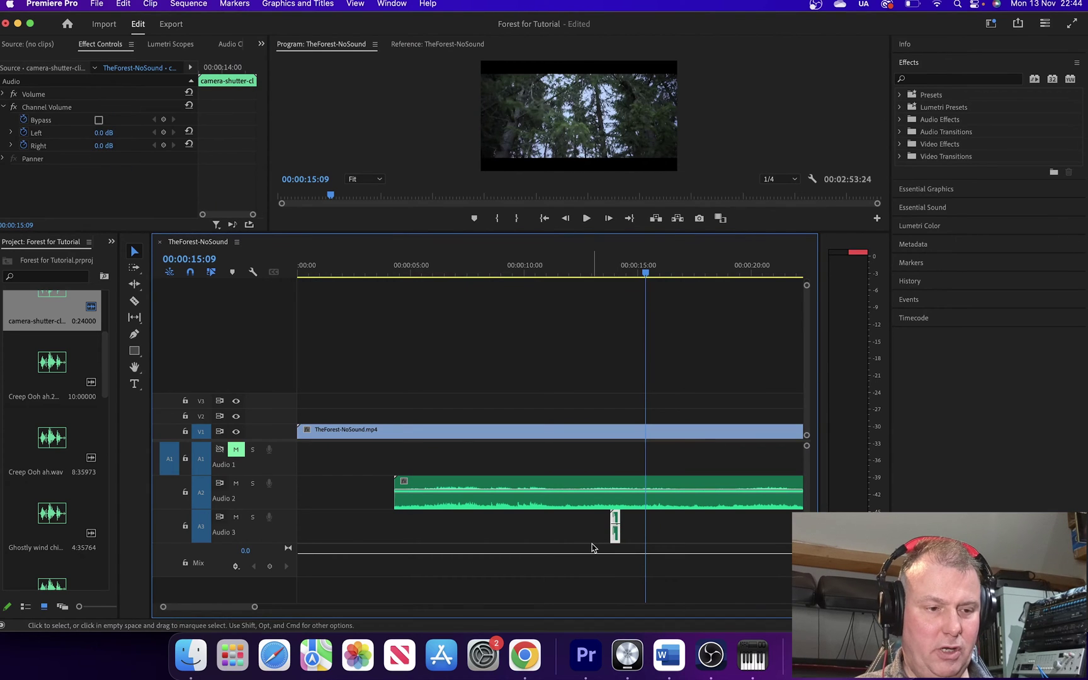
key("g")
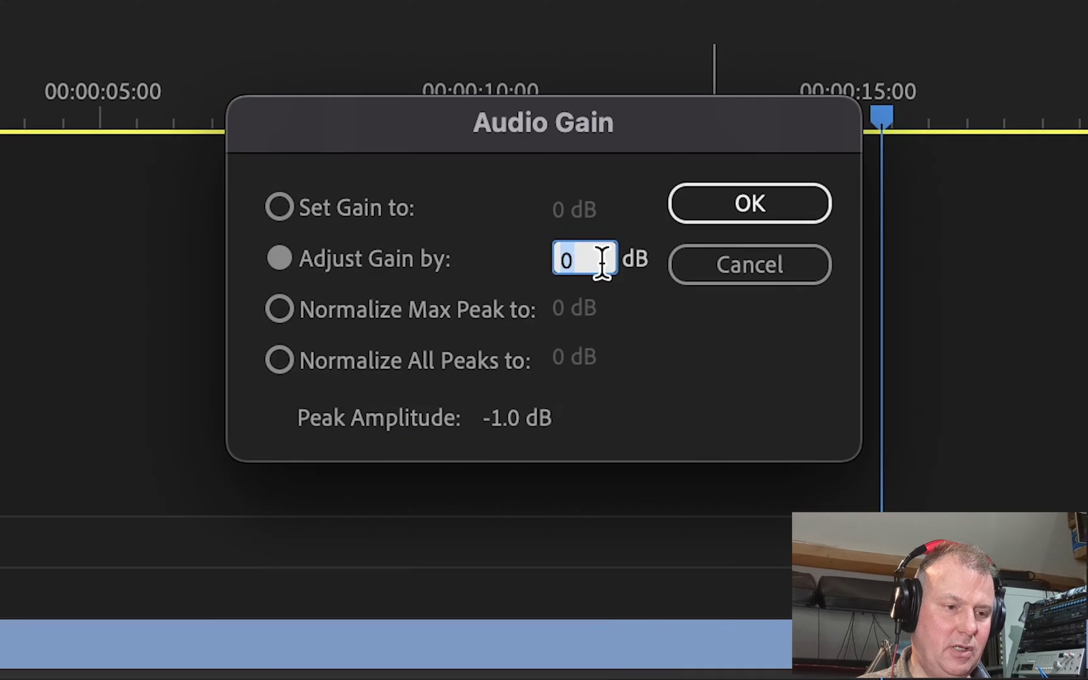
left_click(494, 333)
left_click(567, 309)
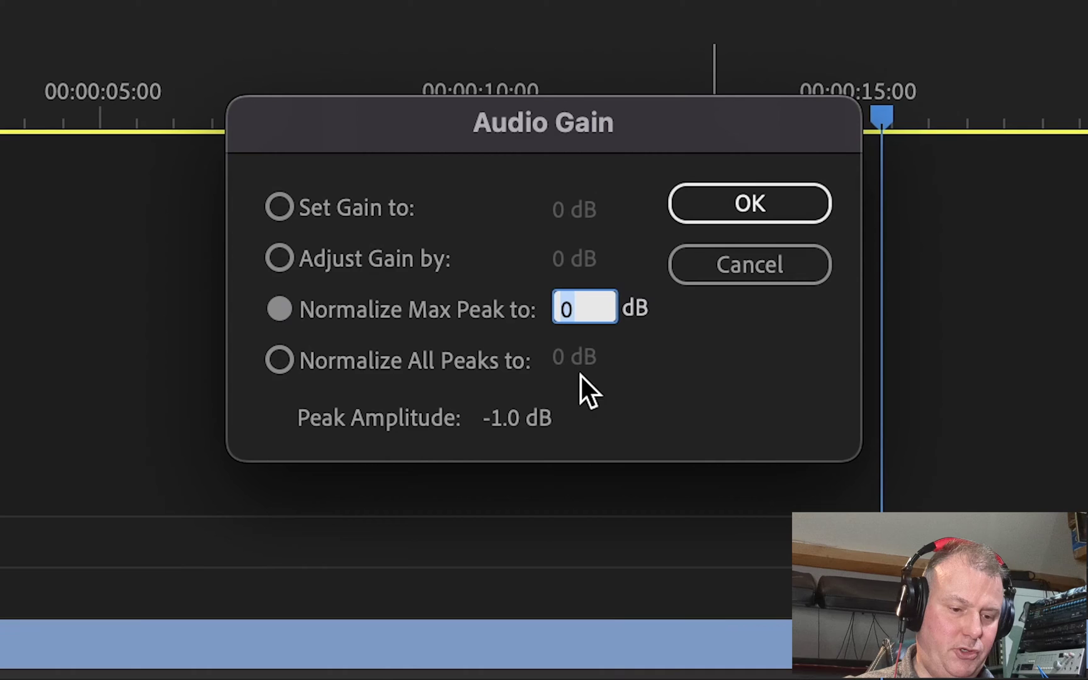
key("Return")
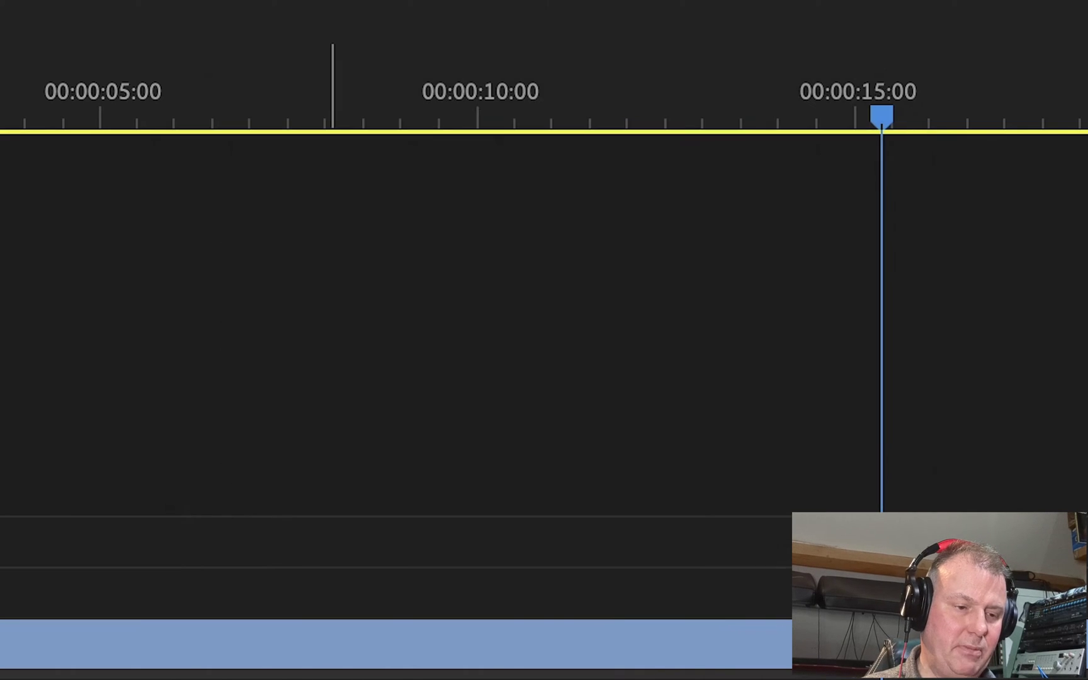
key("g")
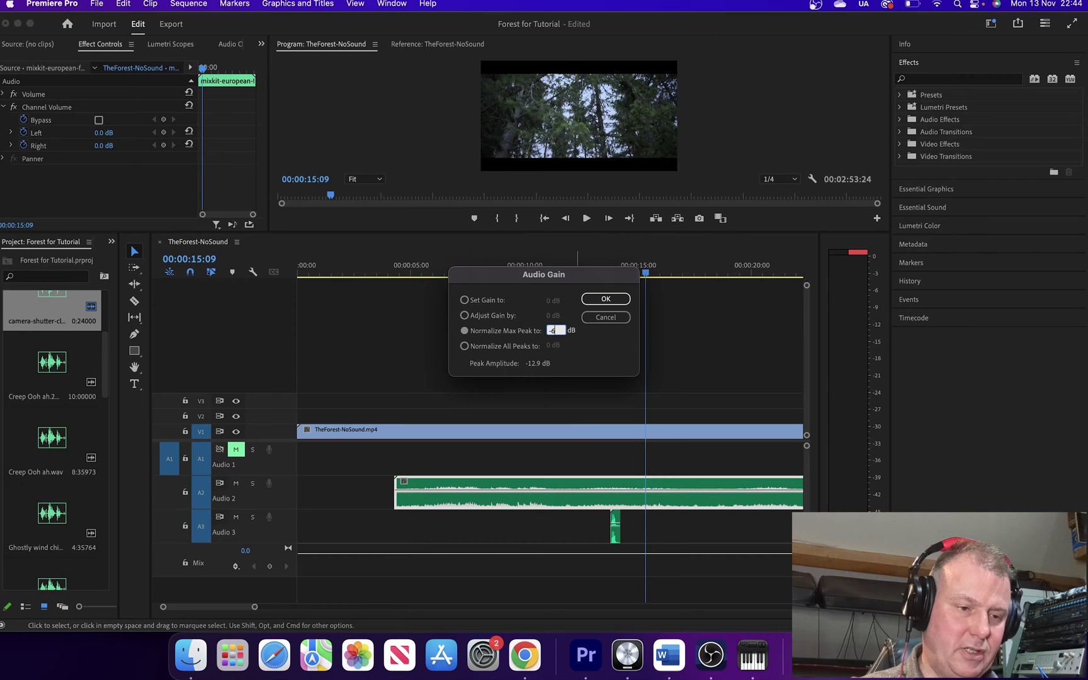
left_click(619, 300)
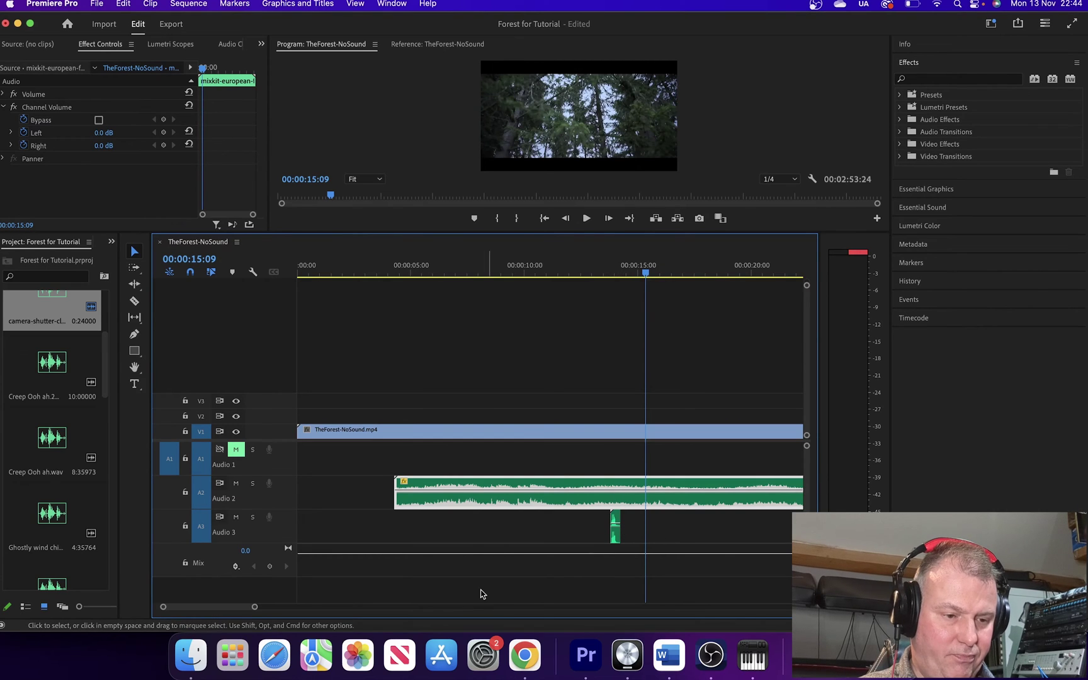
Zoom the timeline out to show the first 40 seconds and preview from the playhead
left_click_drag(236, 608, 309, 609)
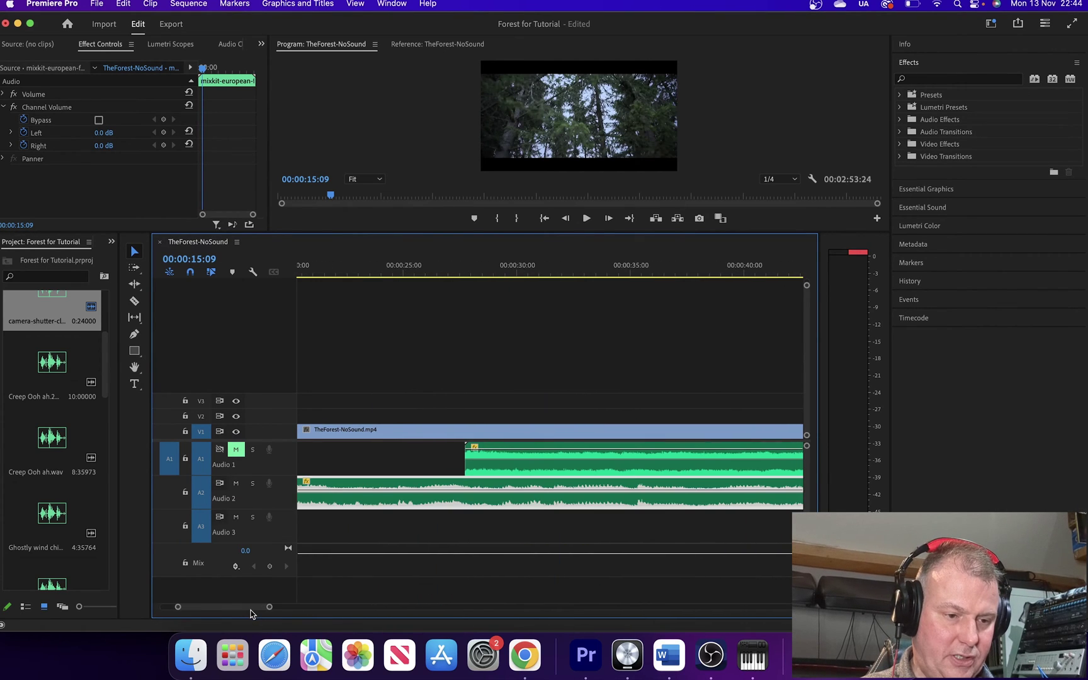
key("minus")
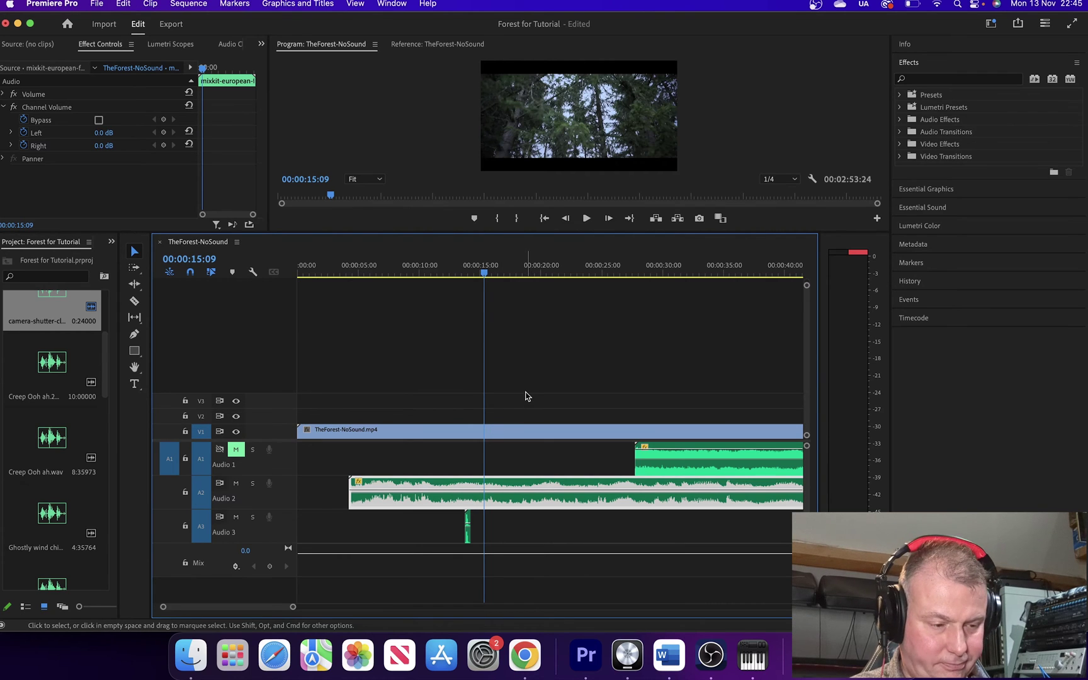
key("space")
key("space")
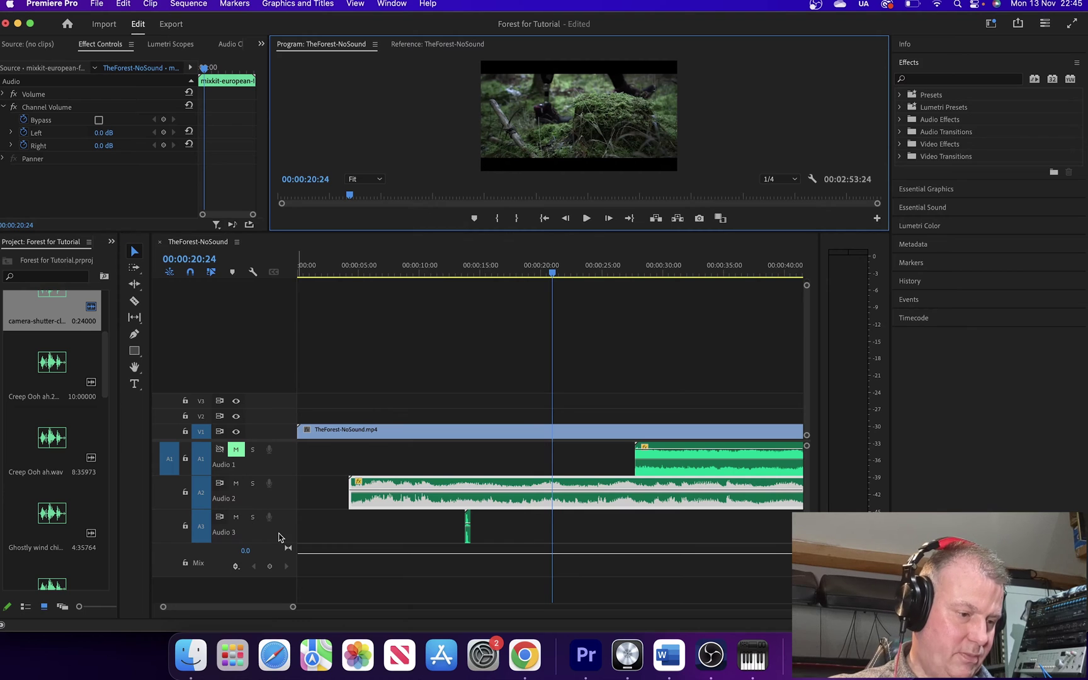
Add a new Audio 4 track below Audio 3 from the track header's context menu
left_click(267, 536)
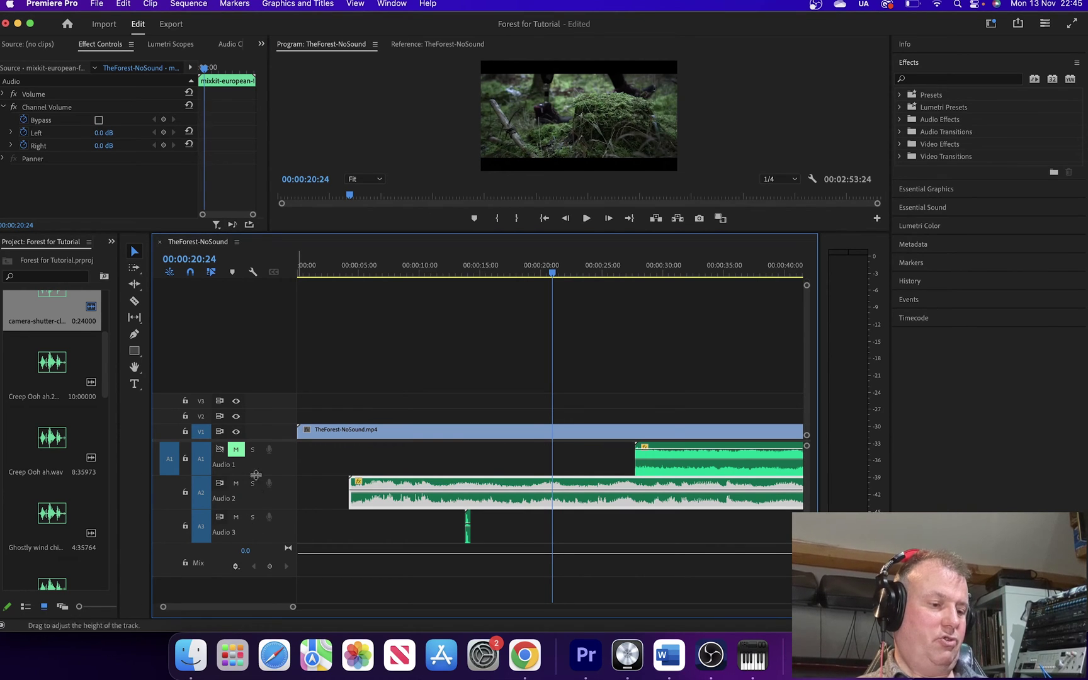
right_click(256, 537)
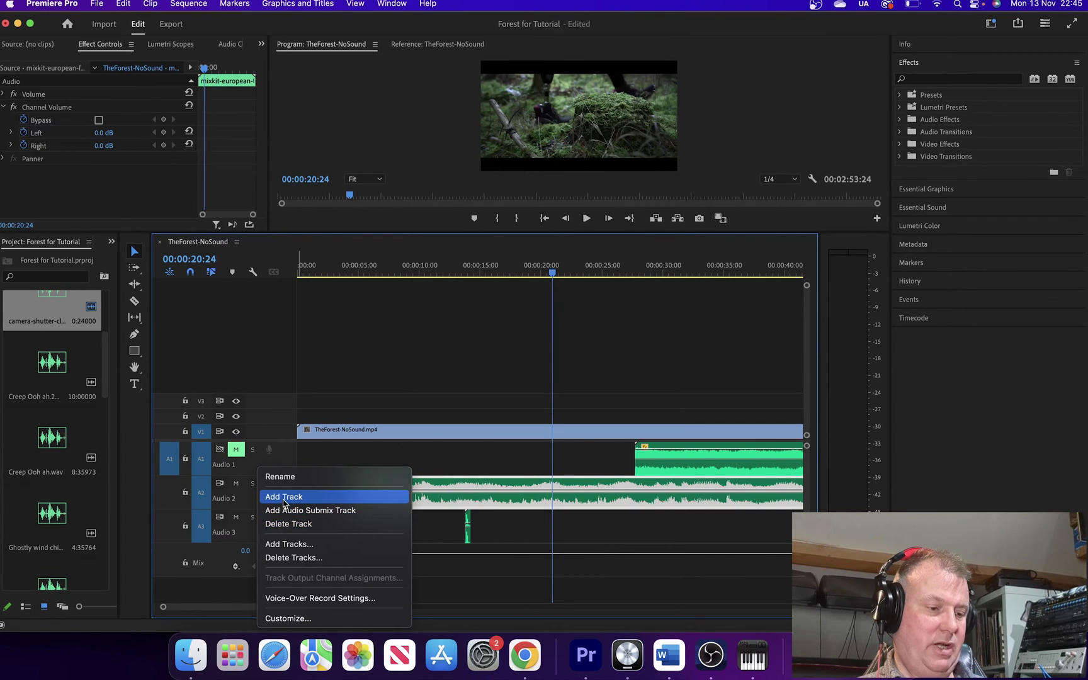
left_click(287, 497)
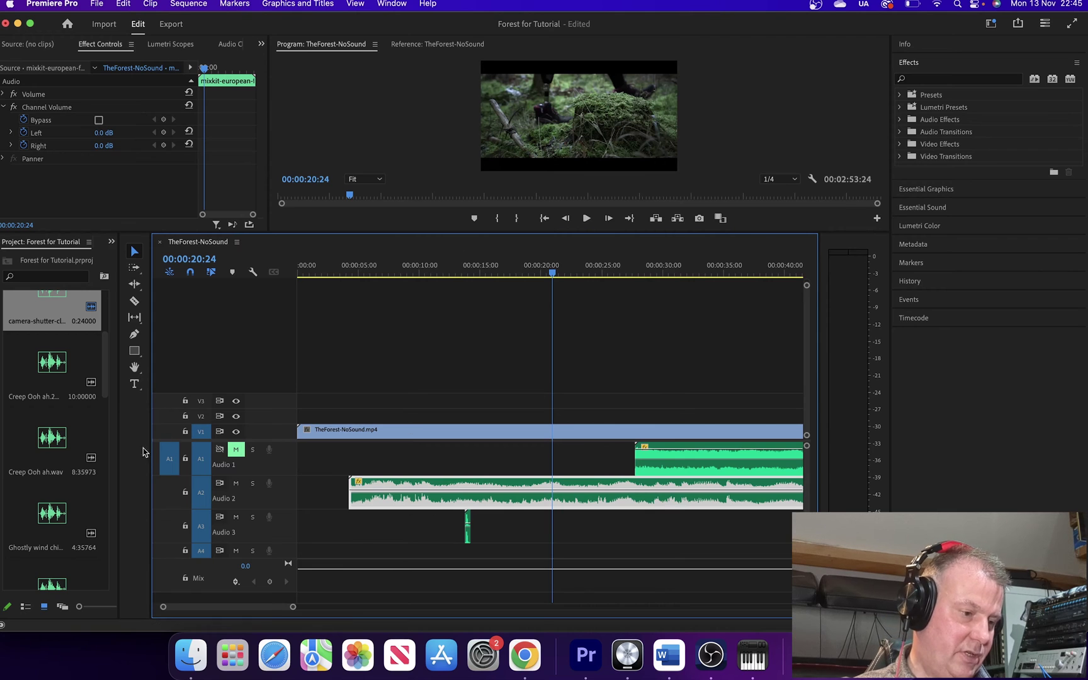
Place the mixkit walking clip on A4 and normalize its peak to -6 dB
left_click_drag(119, 448, 281, 445)
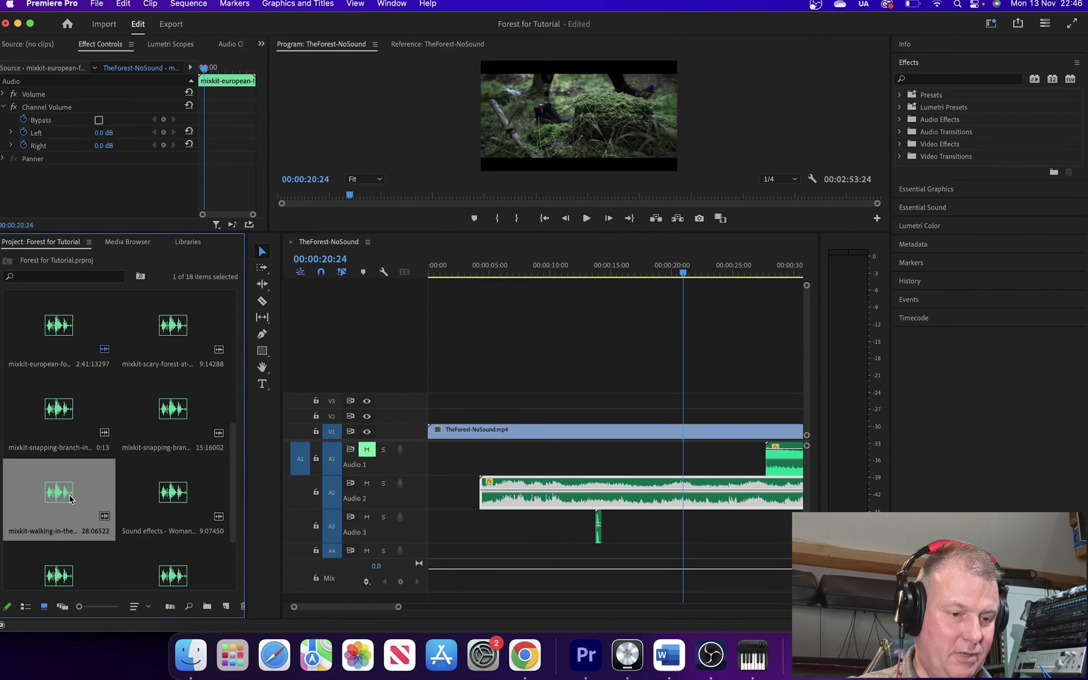
left_click_drag(73, 500, 690, 554)
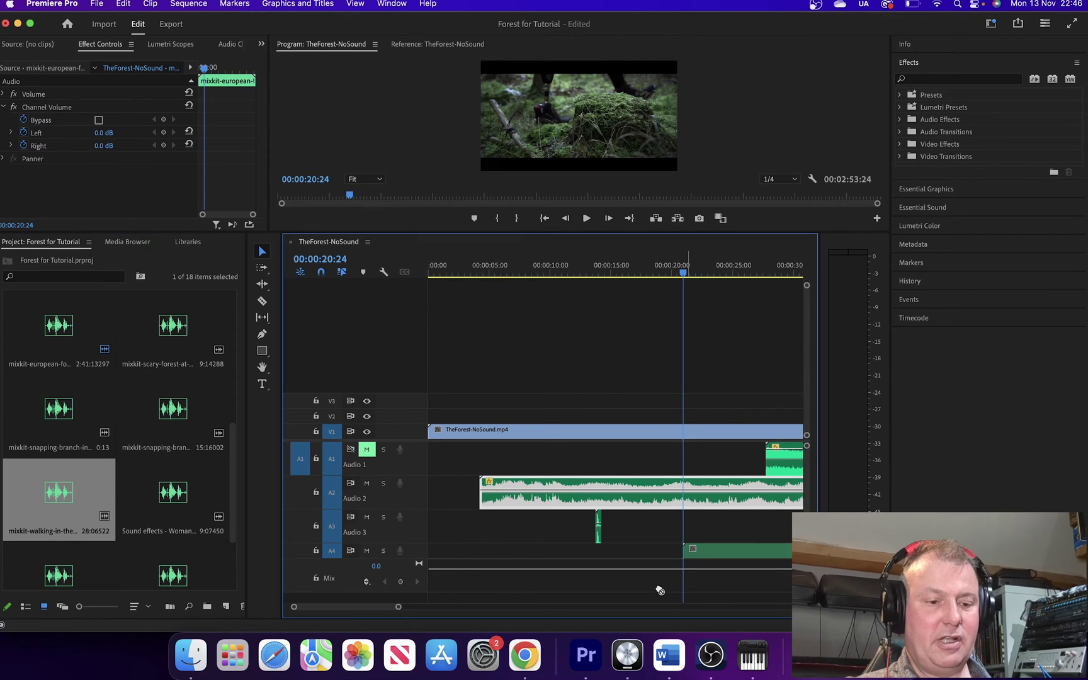
left_click(753, 557)
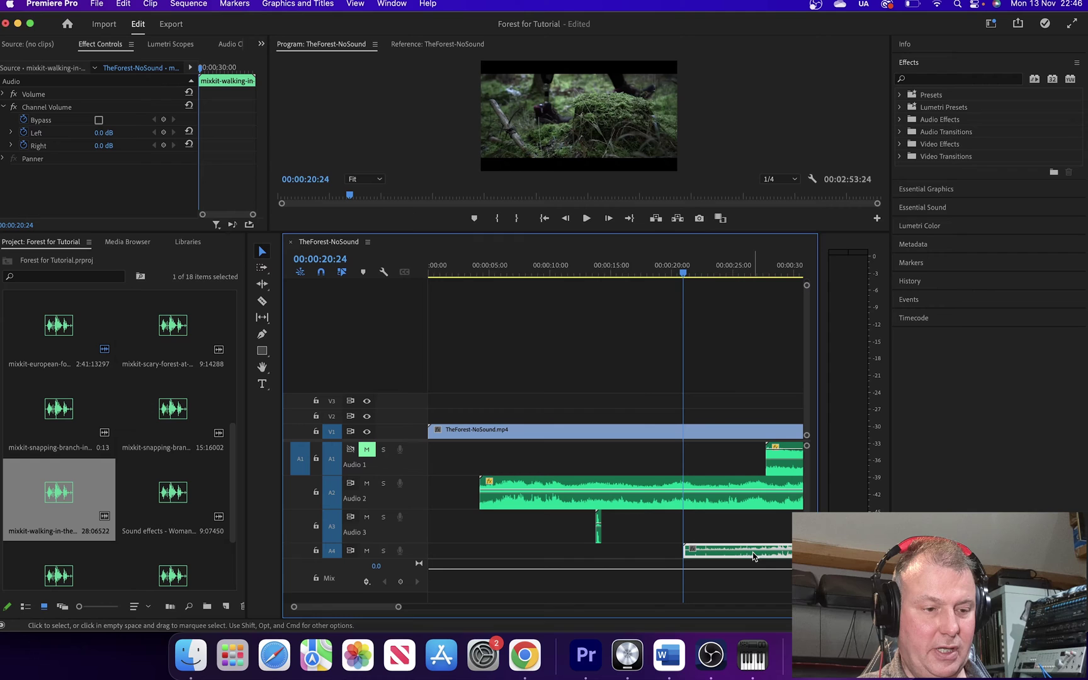
key("g")
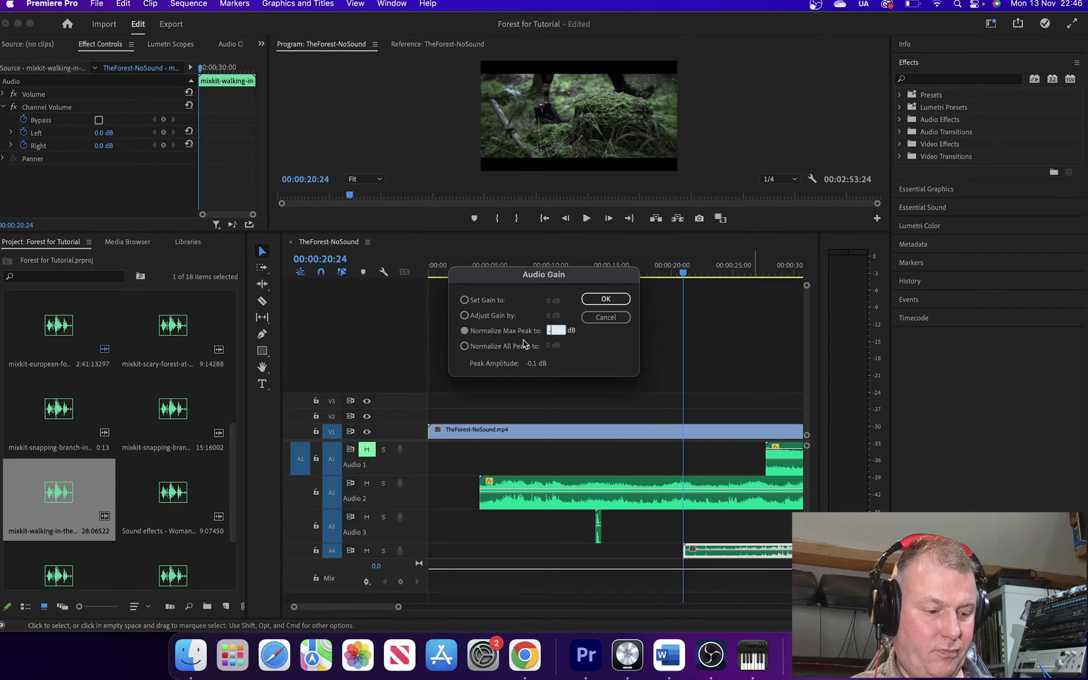
key("Return")
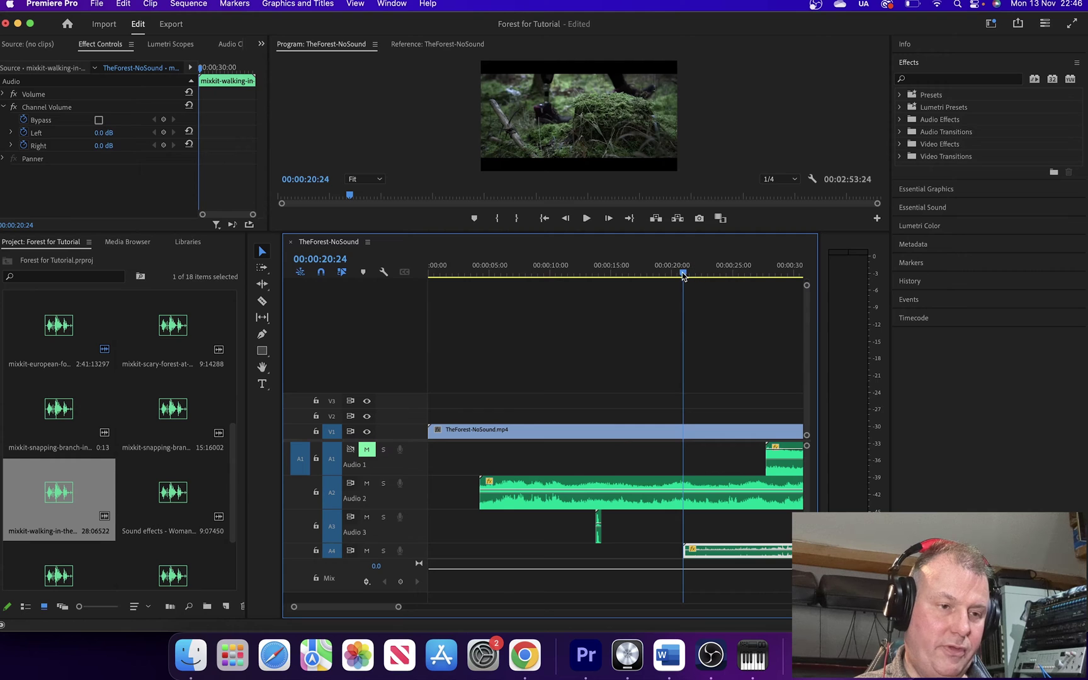
Align the walking clip to start just before 20 seconds, then play from the beginning
mouse_move(683, 276)
left_mouse_down()
mouse_move(651, 275)
mouse_move(671, 275)
left_mouse_up()
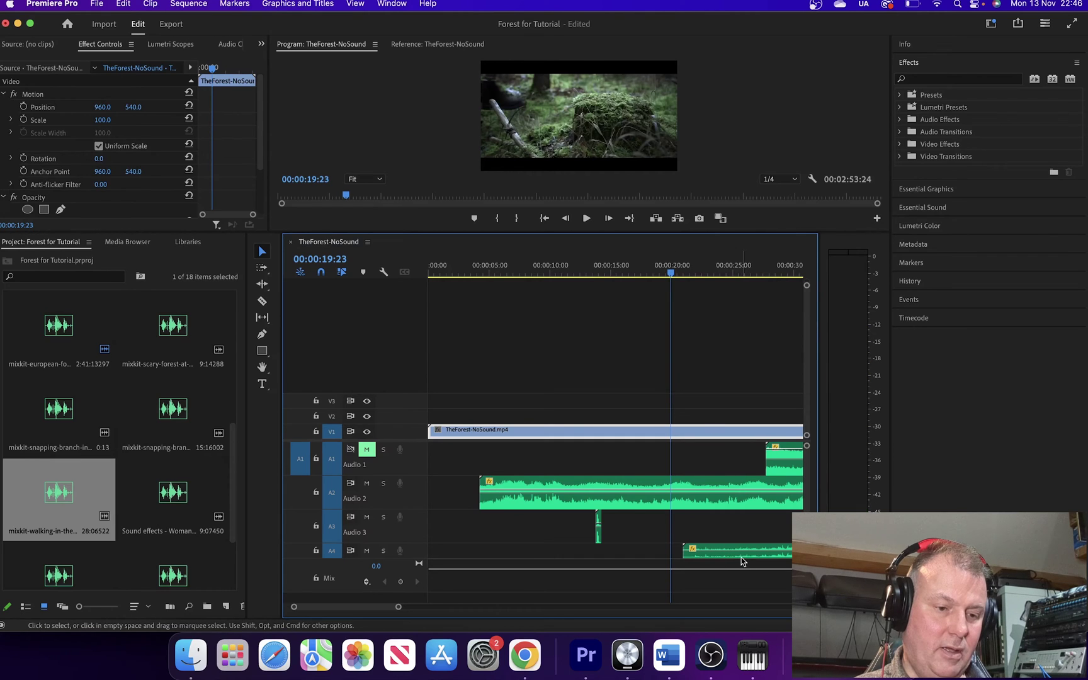
left_click_drag(742, 561, 725, 555)
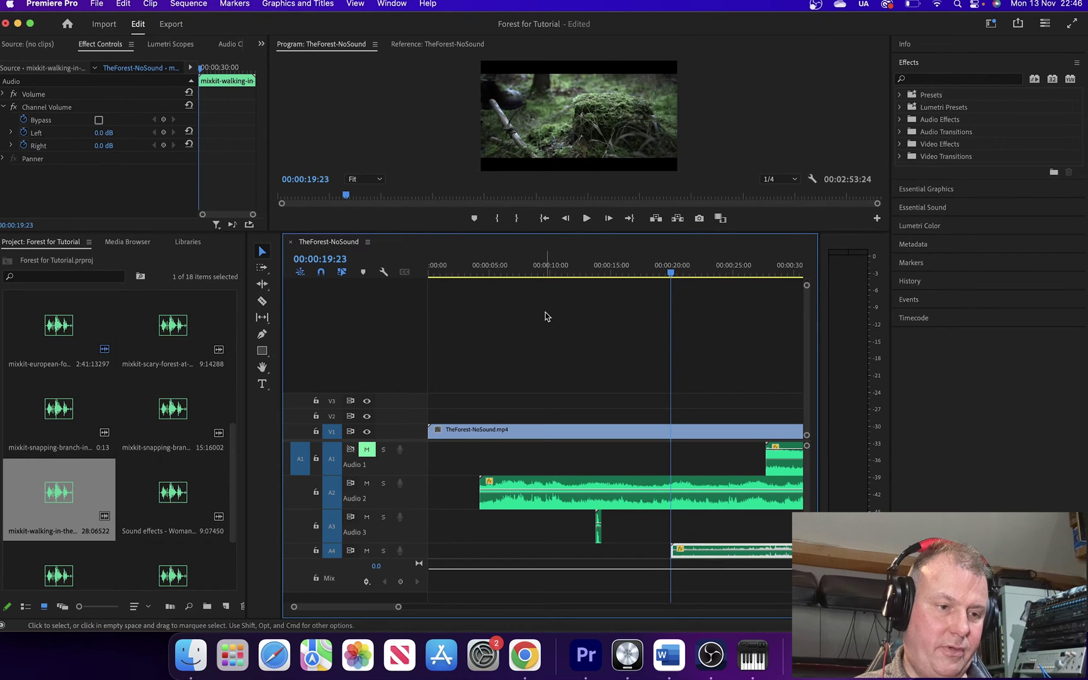
left_click(545, 218)
left_click(586, 219)
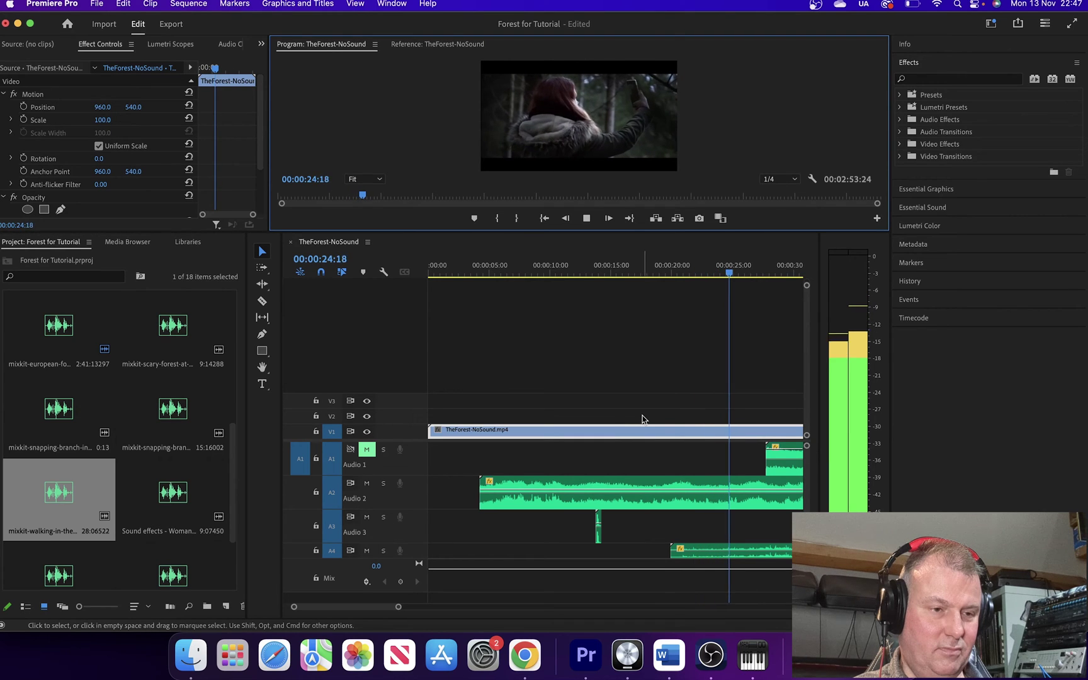
key("space")
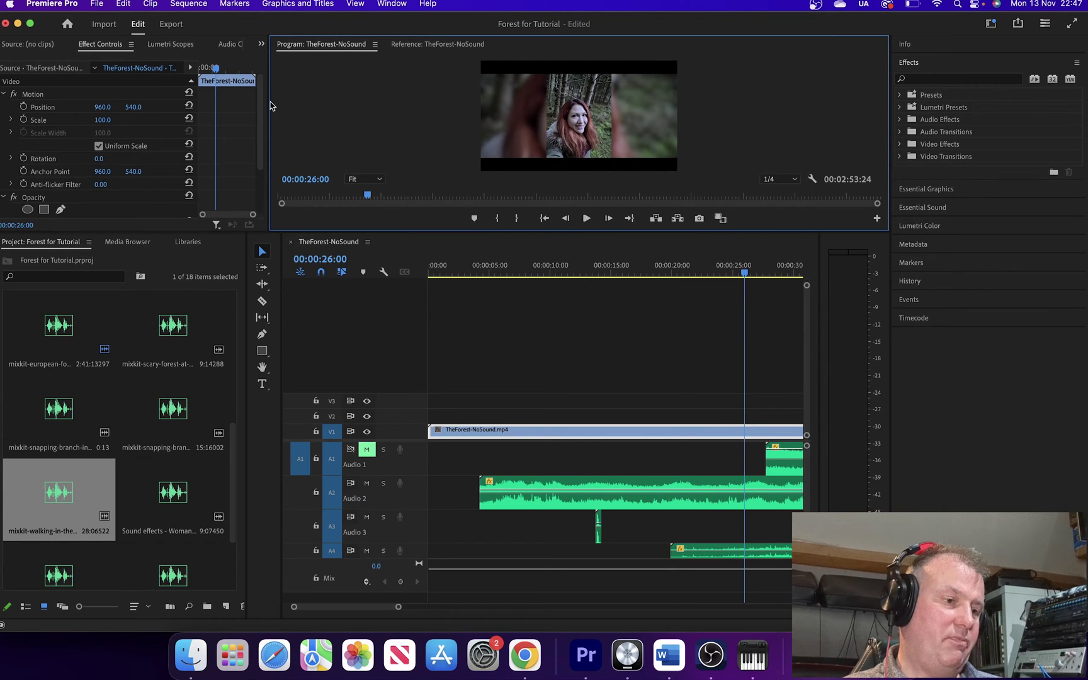
Switch to the Audio Clip Mixer and resize its panel beside the viewer
left_click_drag(270, 102, 465, 94)
left_click(264, 44)
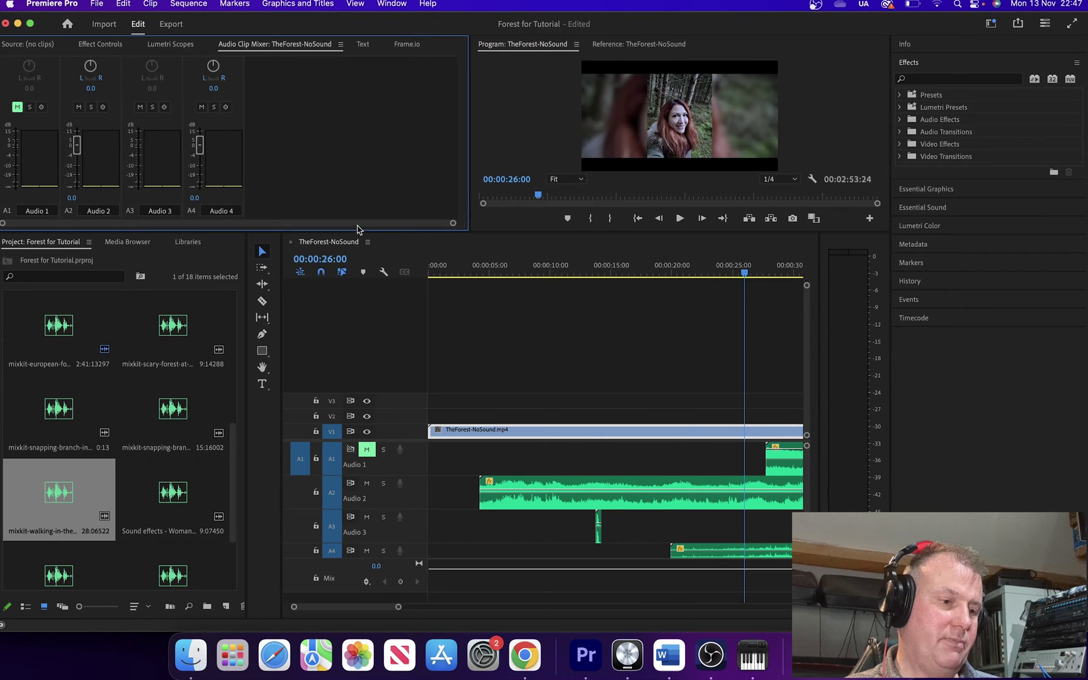
left_click_drag(357, 232, 356, 472)
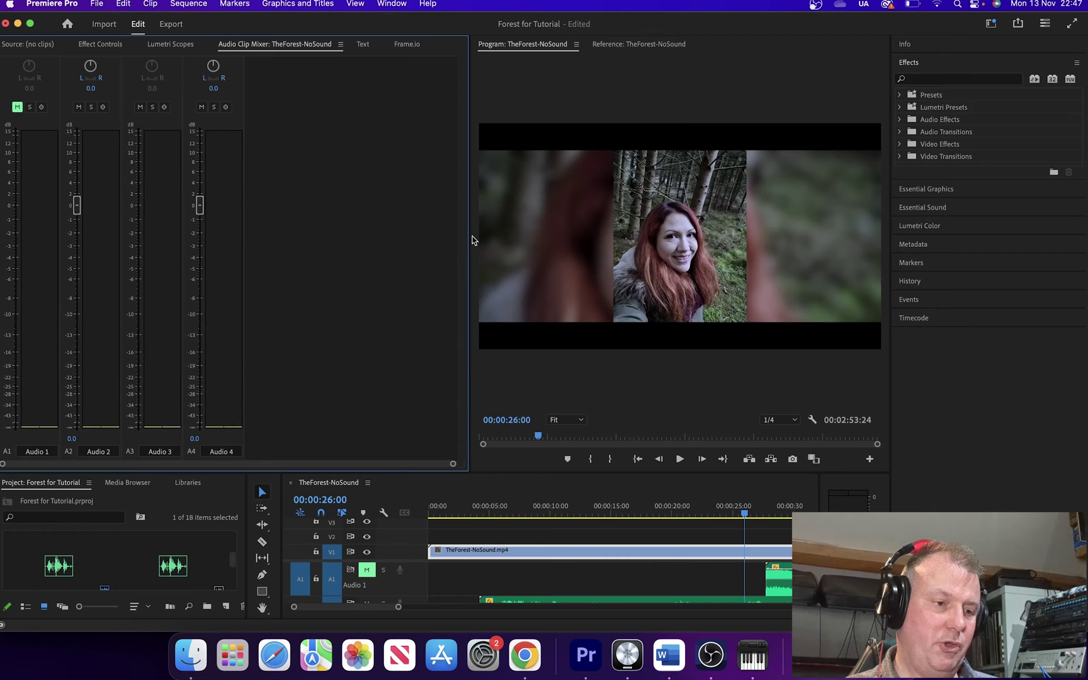
left_click_drag(468, 240, 338, 247)
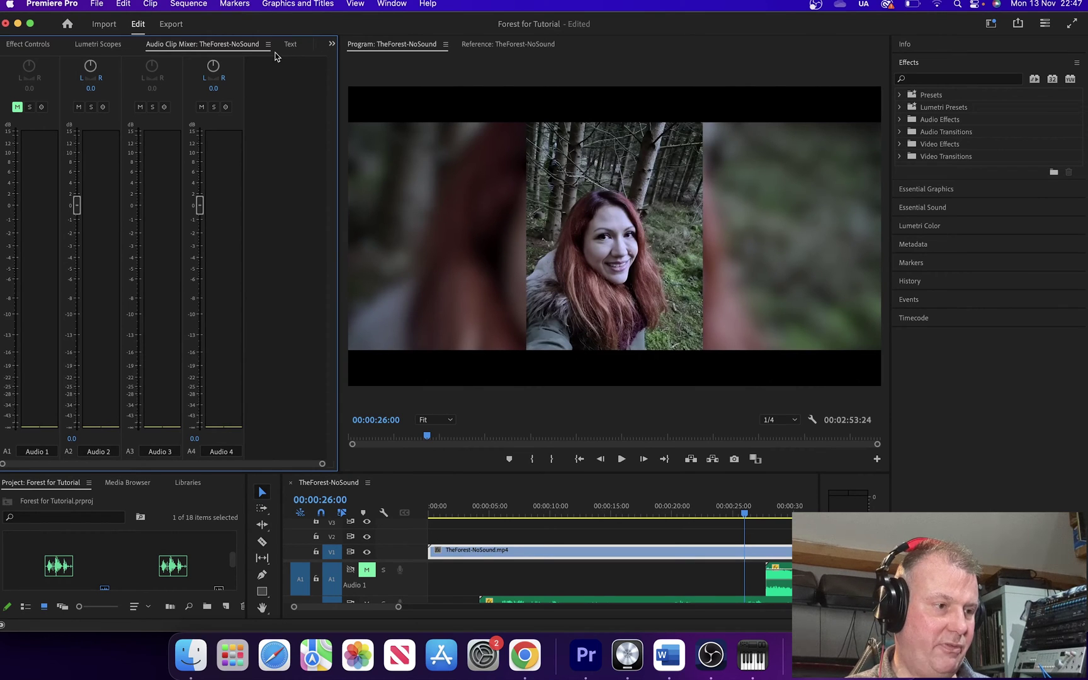
left_click(391, 5)
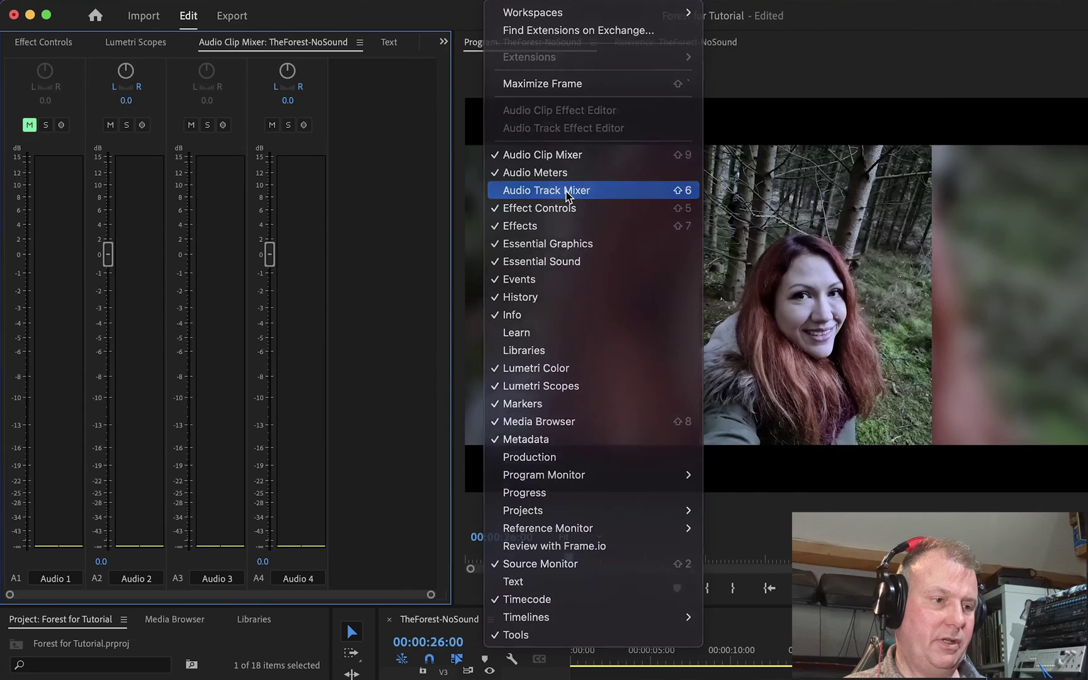
Open the Audio Track Mixer from Window, widen it, and show its effects and sends
left_click(566, 195)
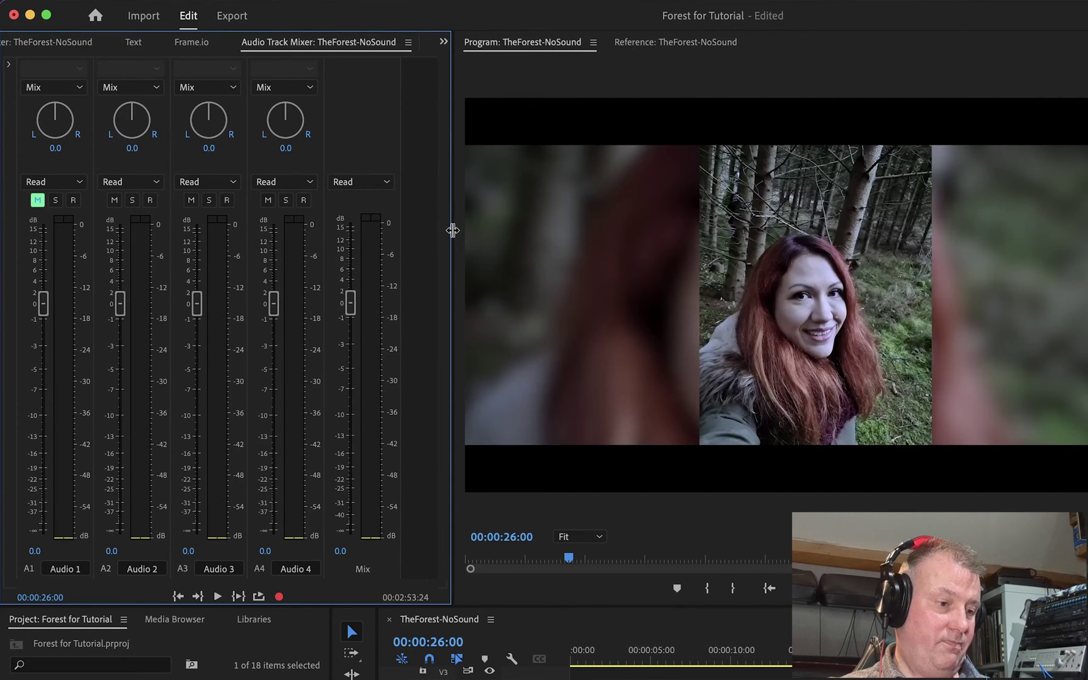
left_click_drag(453, 230, 672, 210)
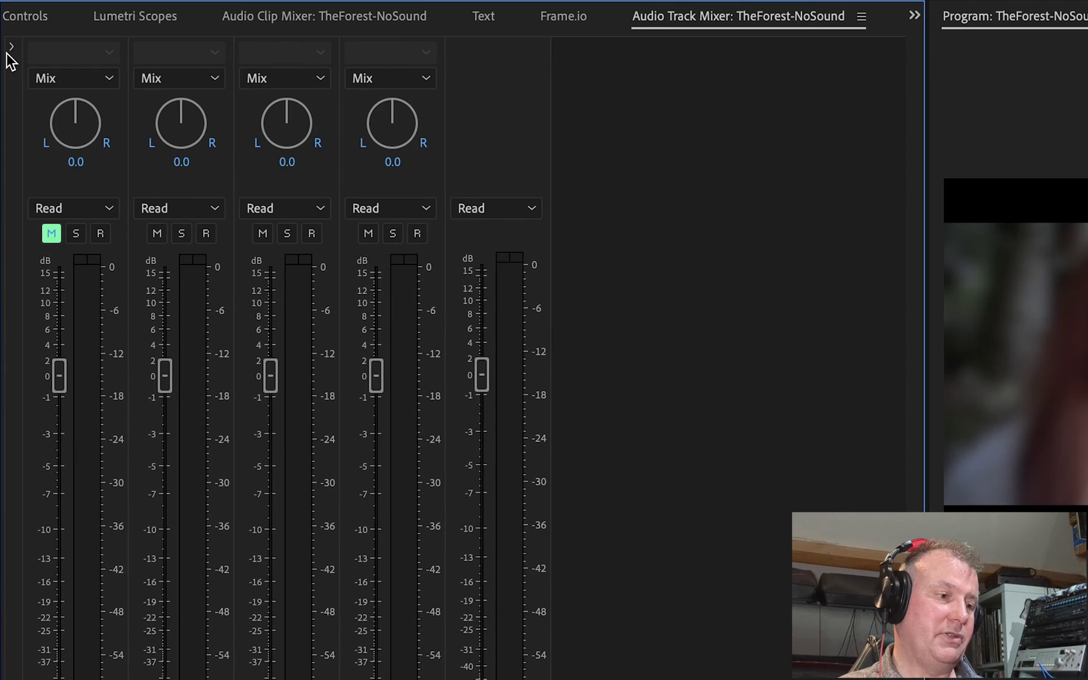
left_click(11, 47)
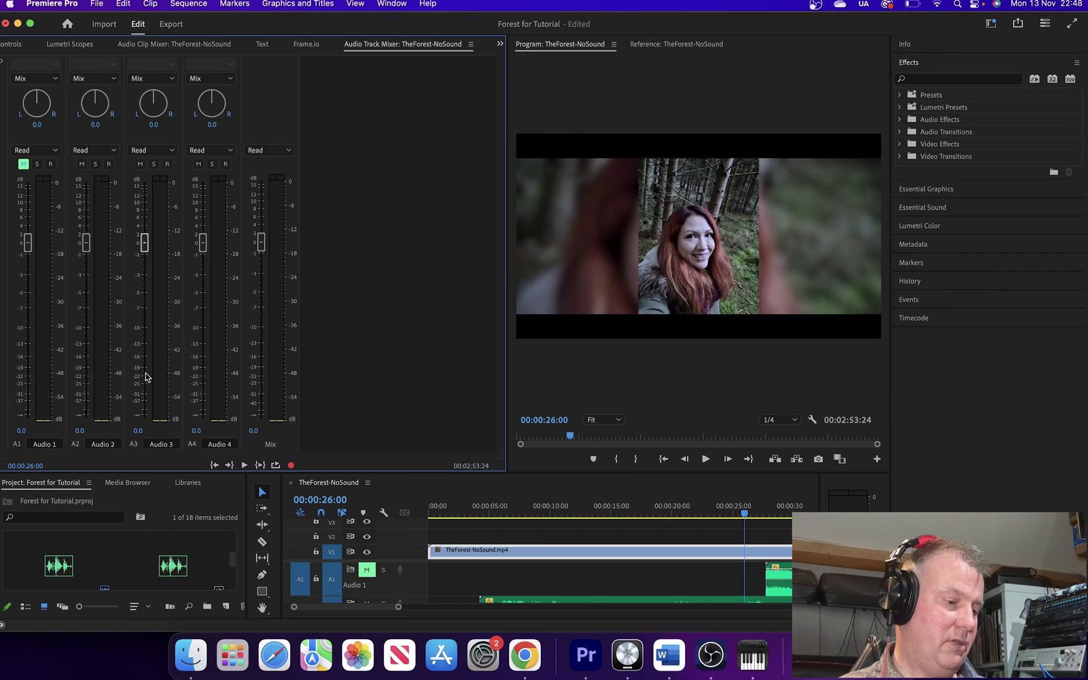
Rename Audio 1 to Music and Audio 2 to Ambiance
double_click(45, 445)
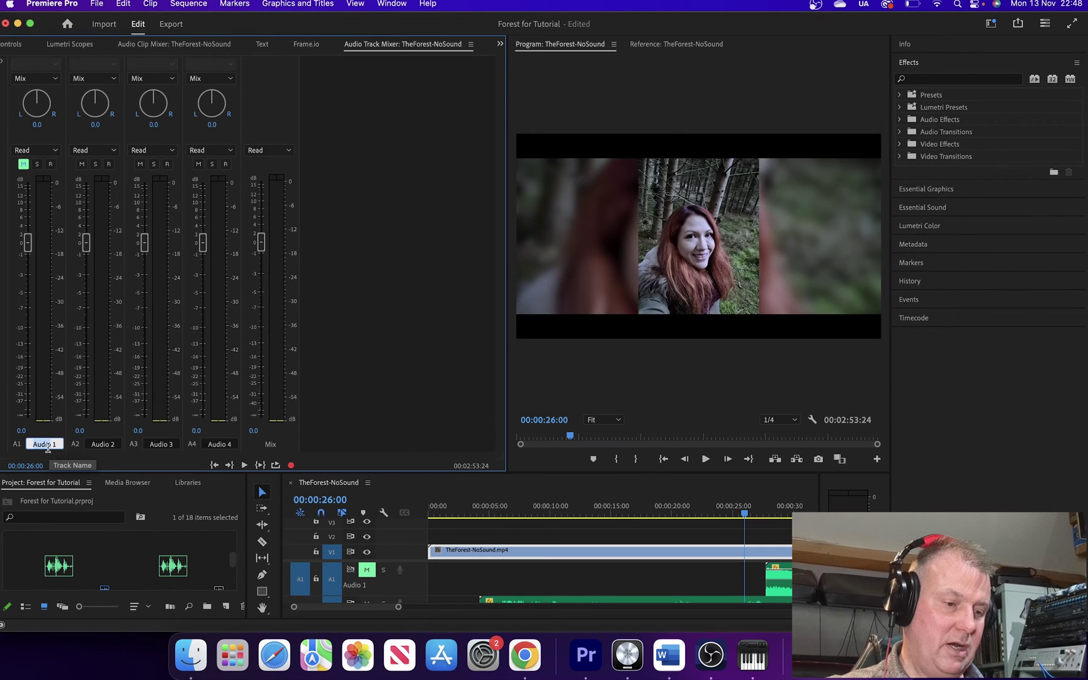
type("Music")
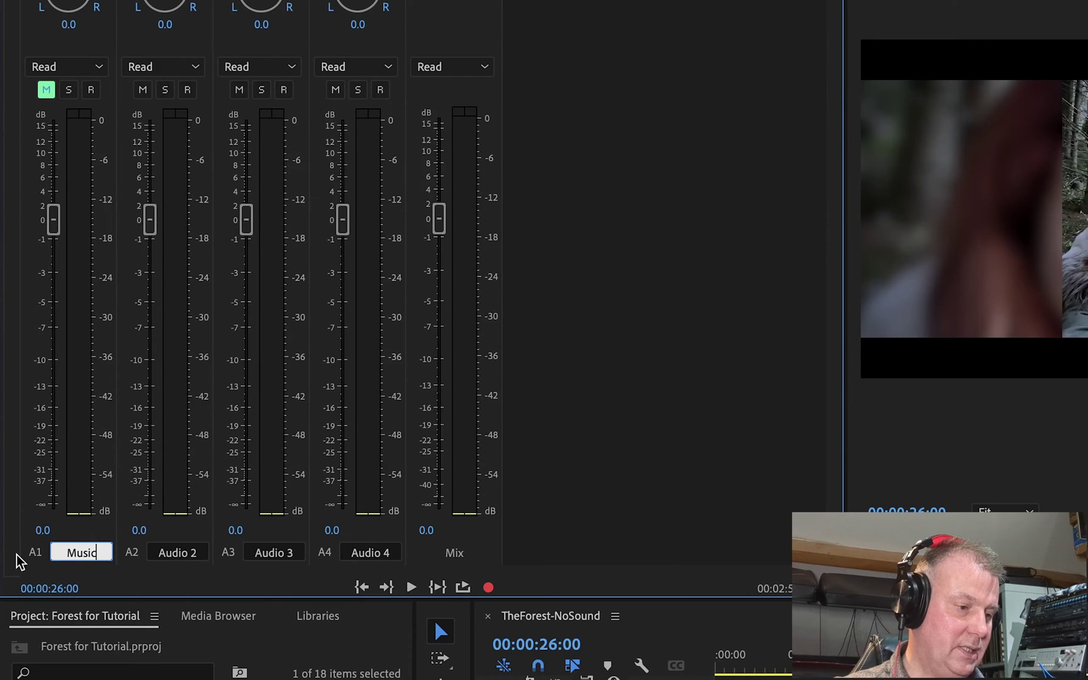
double_click(186, 554)
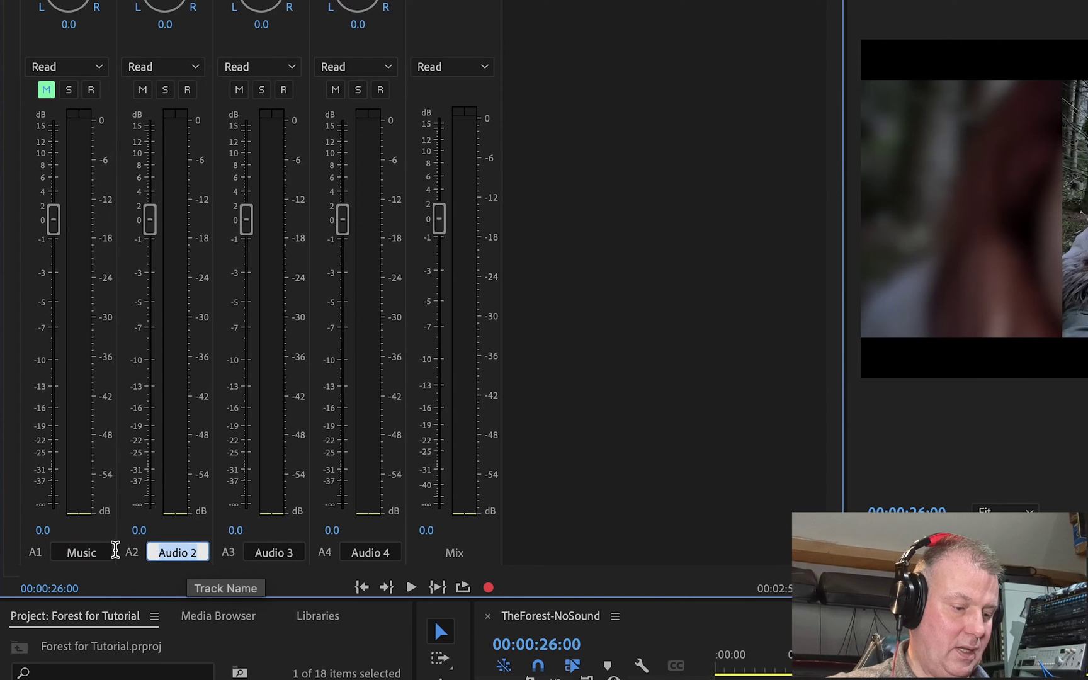
type("Ambienc")
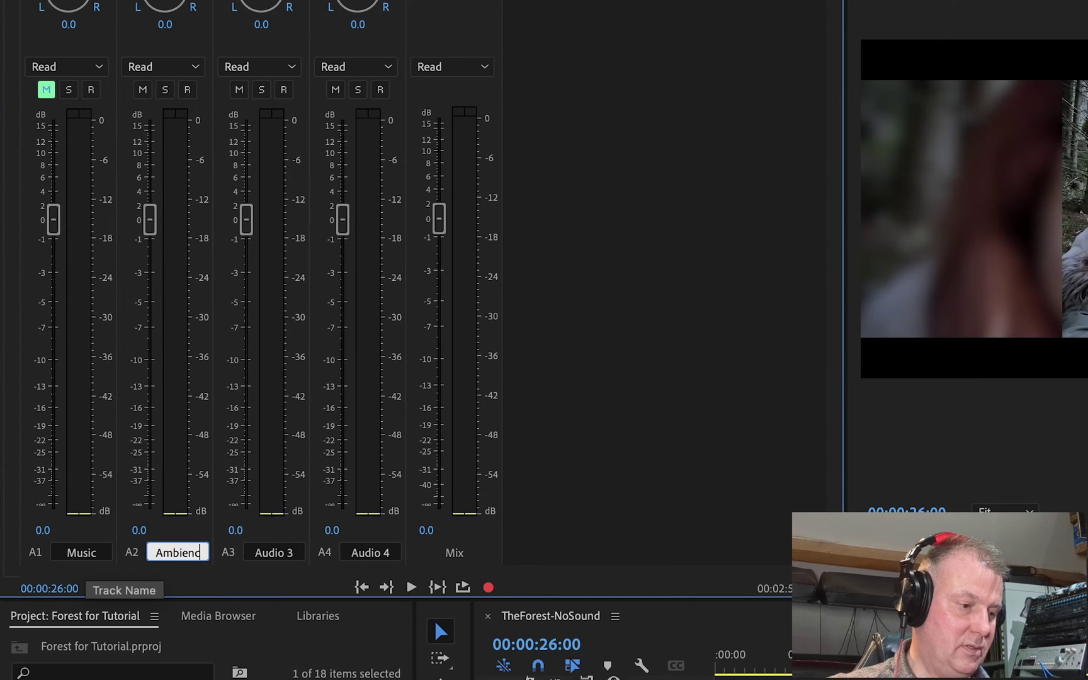
type("e")
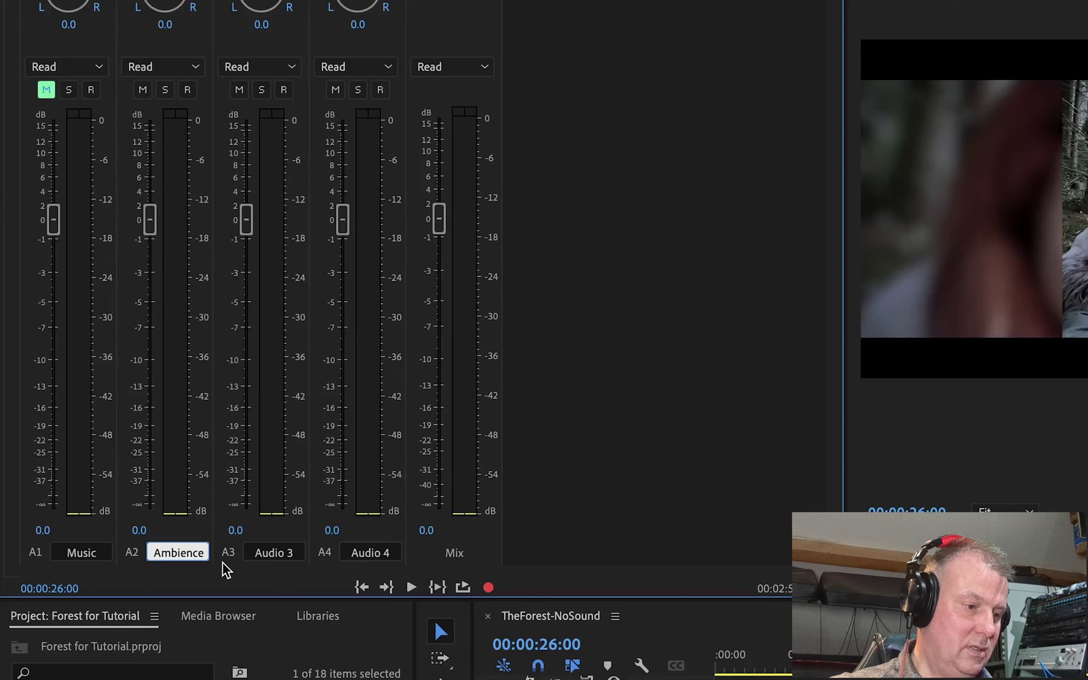
key("BackSpace")
key("BackSpace")
key("BackSpace")
key("BackSpace")
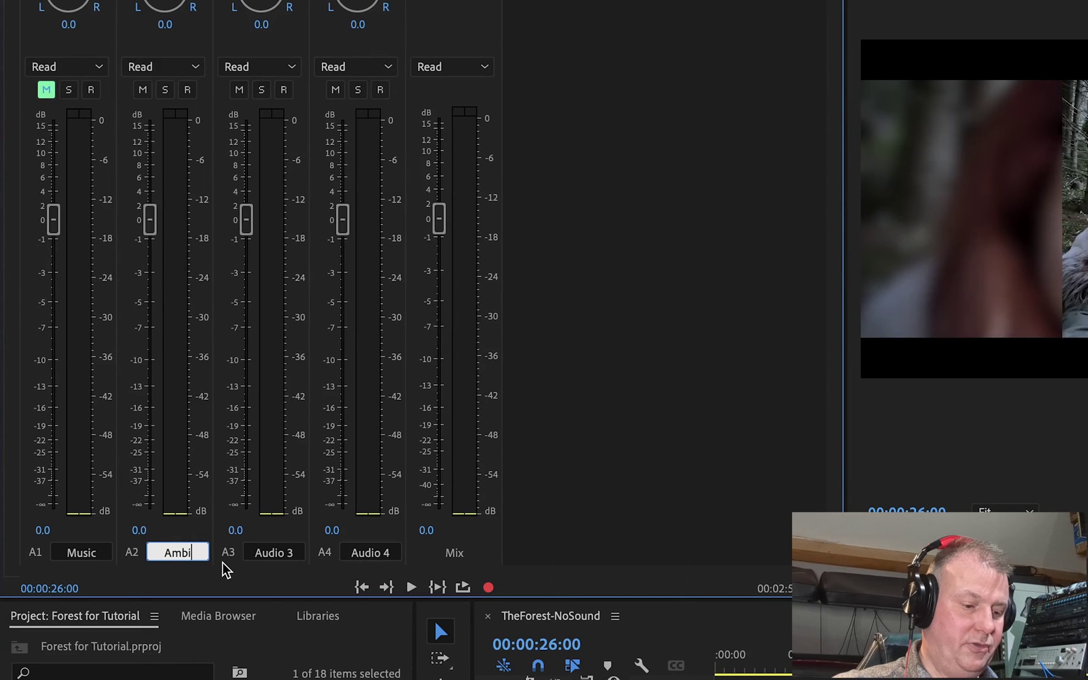
type("ance")
key("Return")
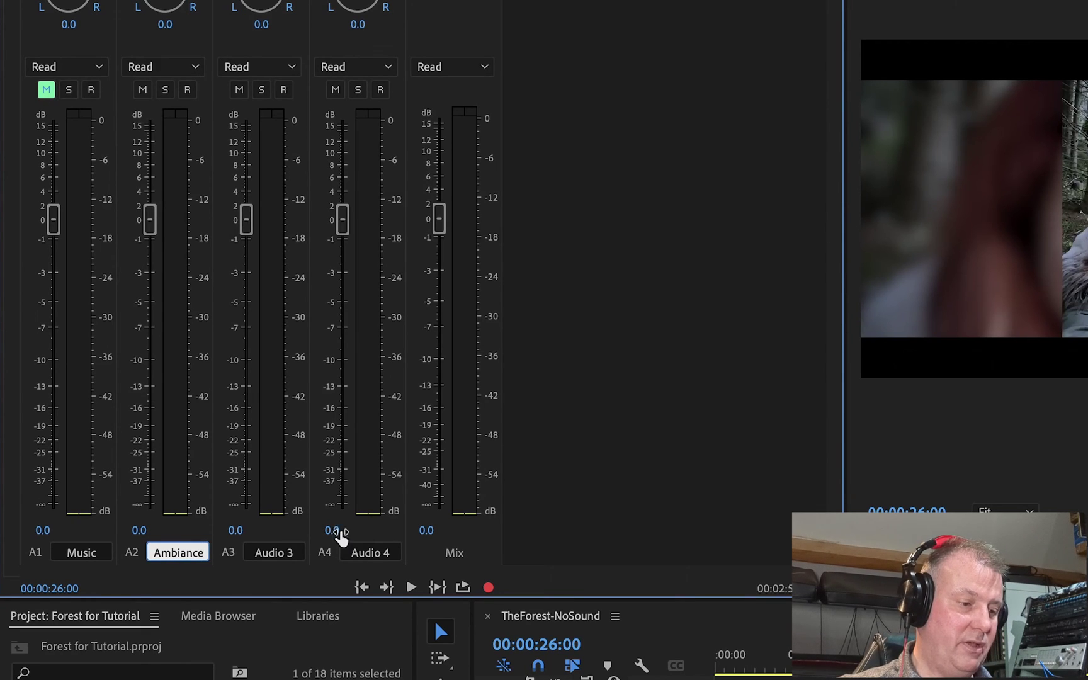
Rename Audio 3 to Shutter and Audio 4 to Footsteps, then enlarge the timeline area
left_click(282, 561)
key("ctrl+a")
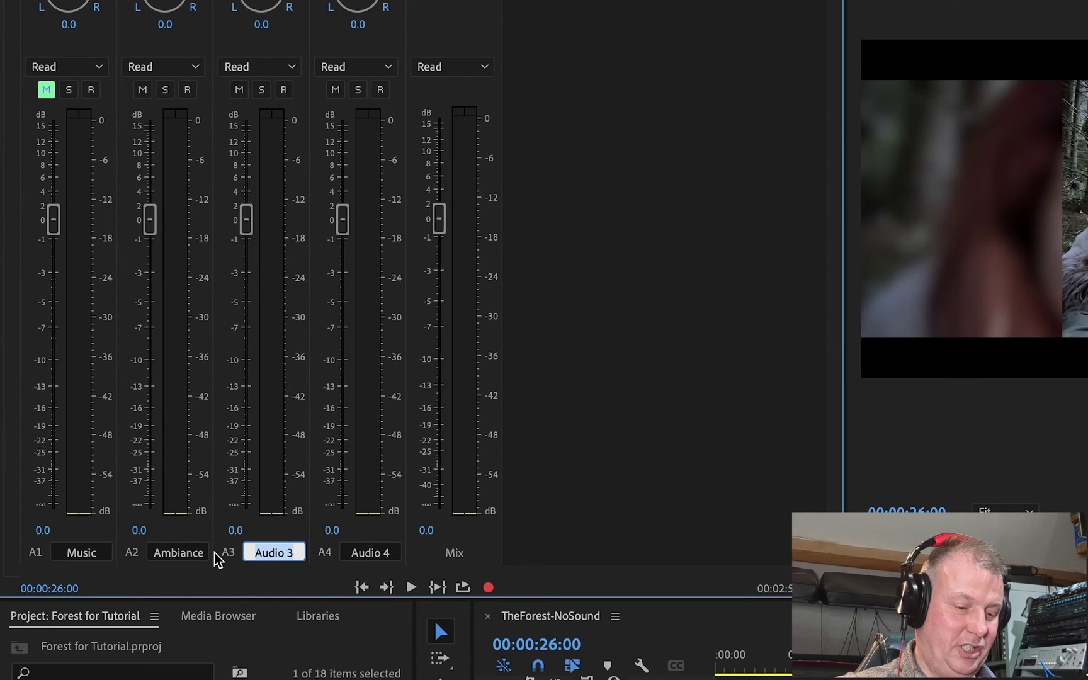
type("Shutter")
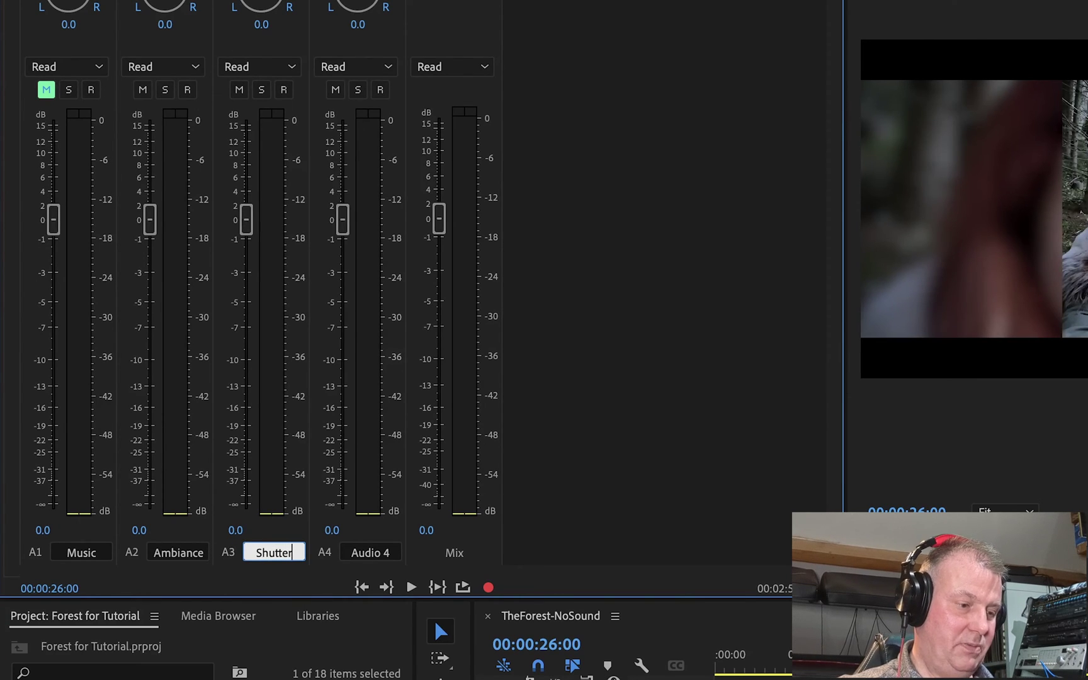
key("Tab")
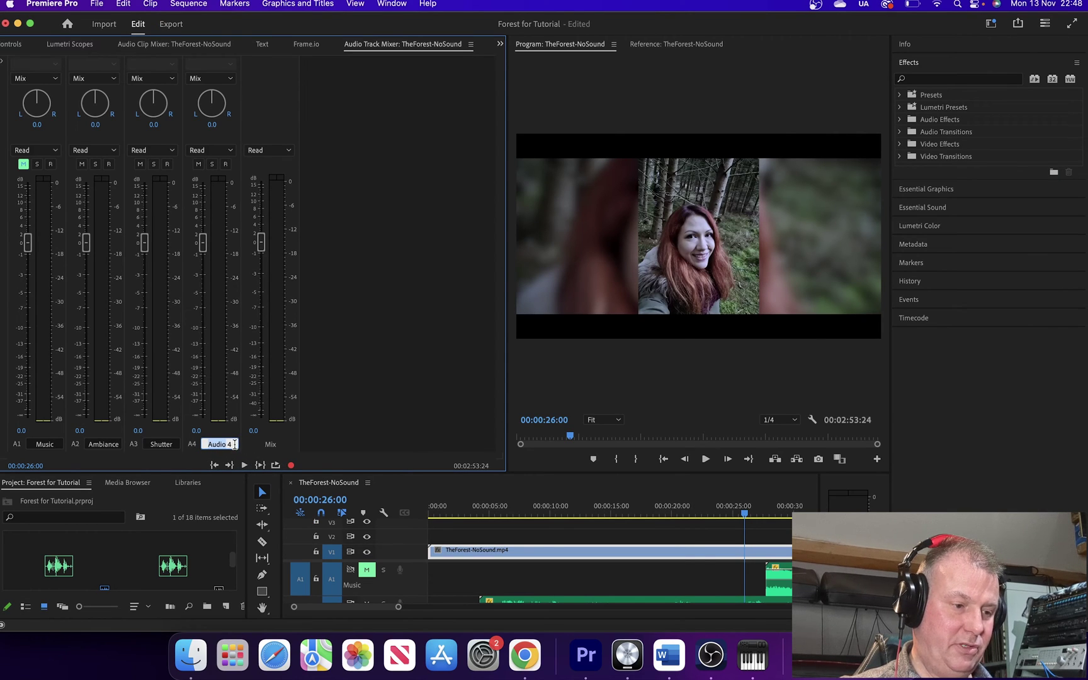
type("Footsteps")
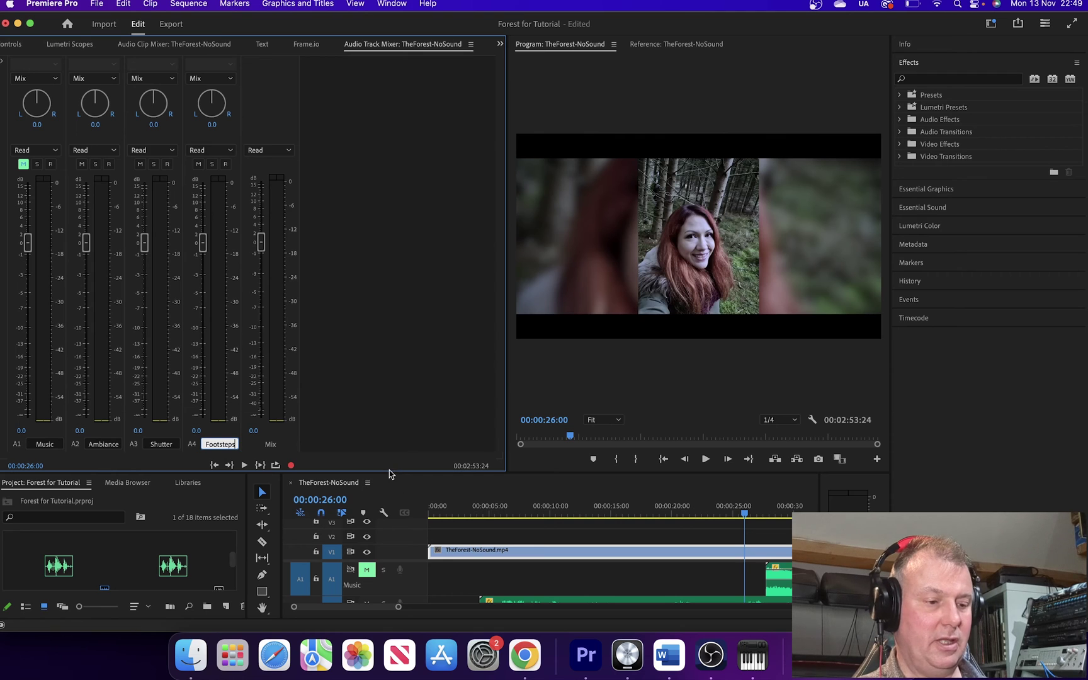
left_click(390, 360)
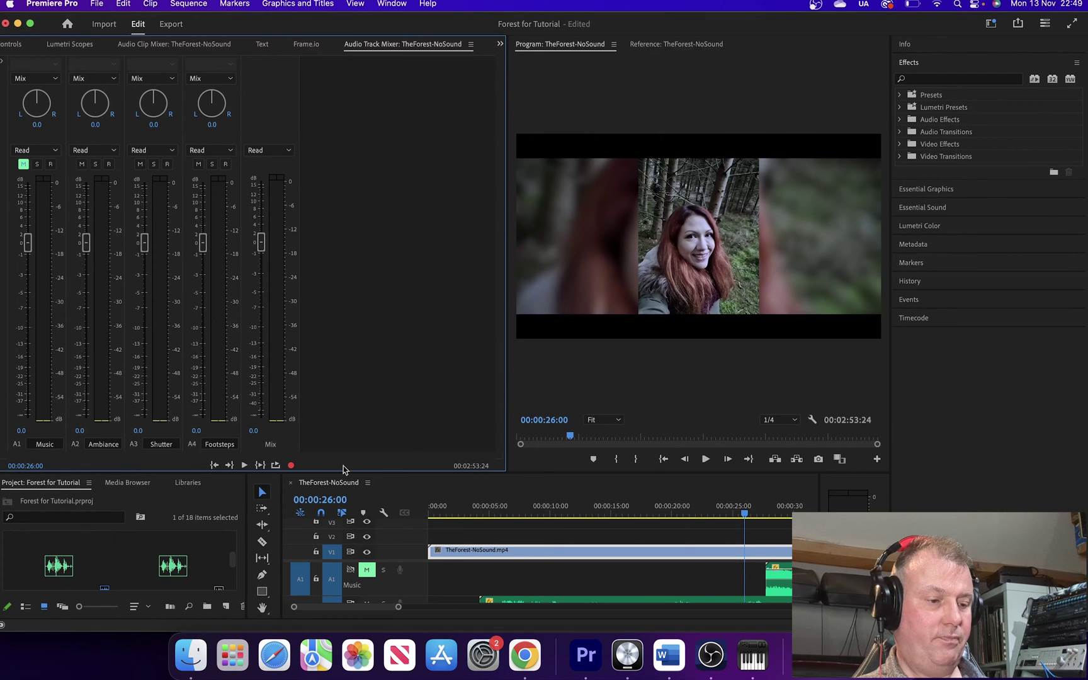
left_click_drag(339, 472, 339, 126)
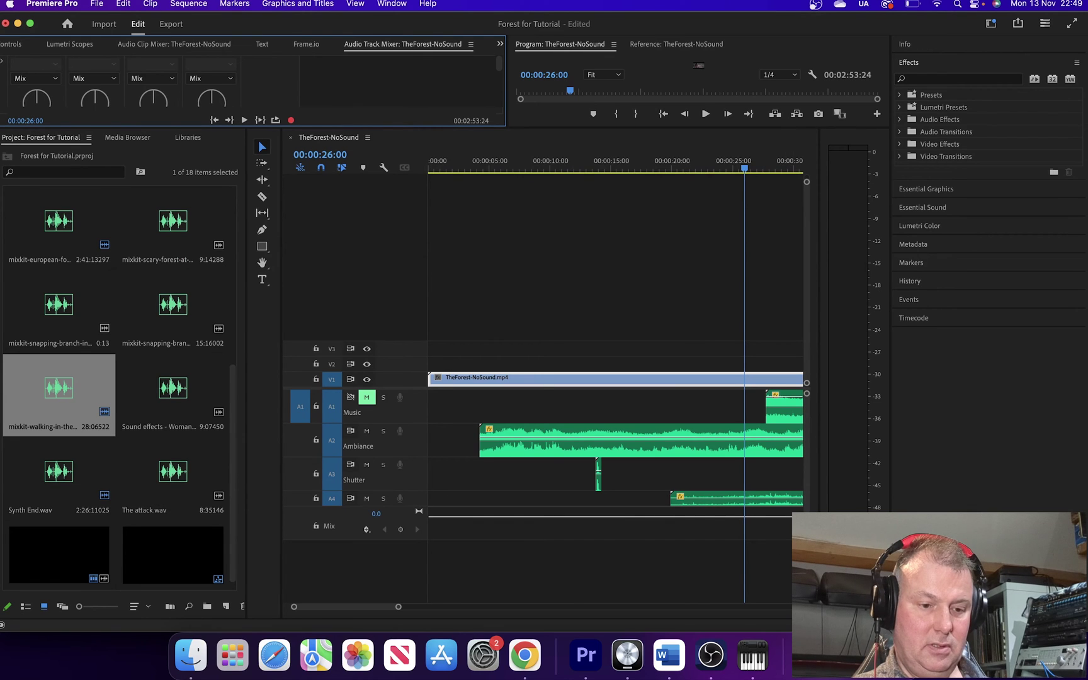
Rearrange the panels and lower the Ambiance, Shutter (-2.9 dB) and Footsteps faders
key("shift+3")
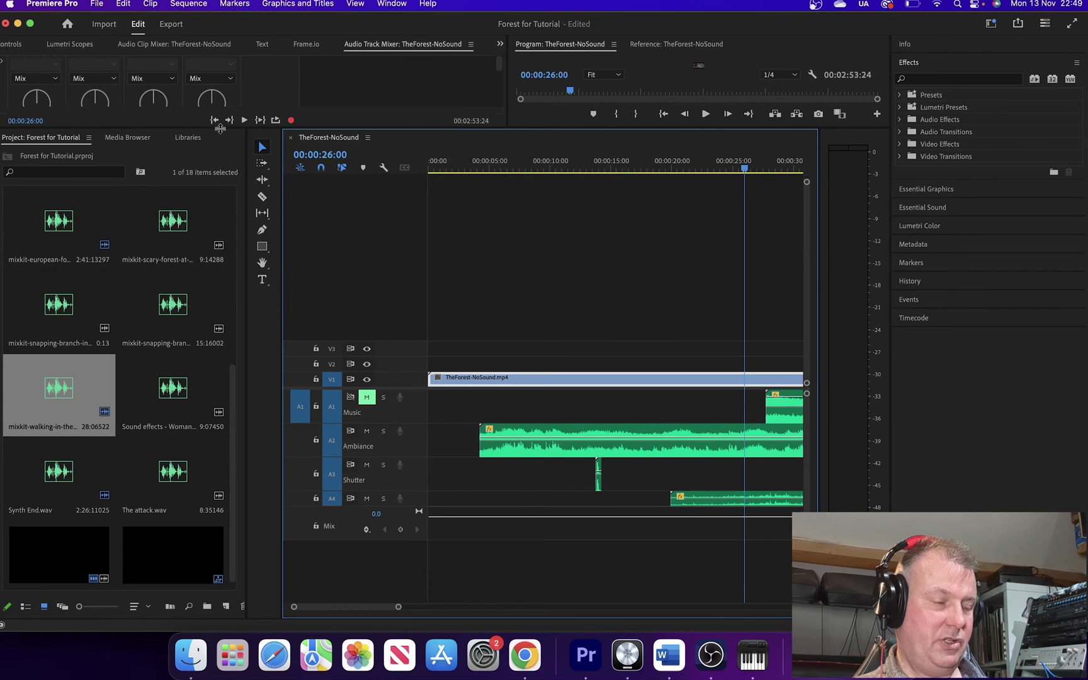
left_click_drag(220, 129, 288, 523)
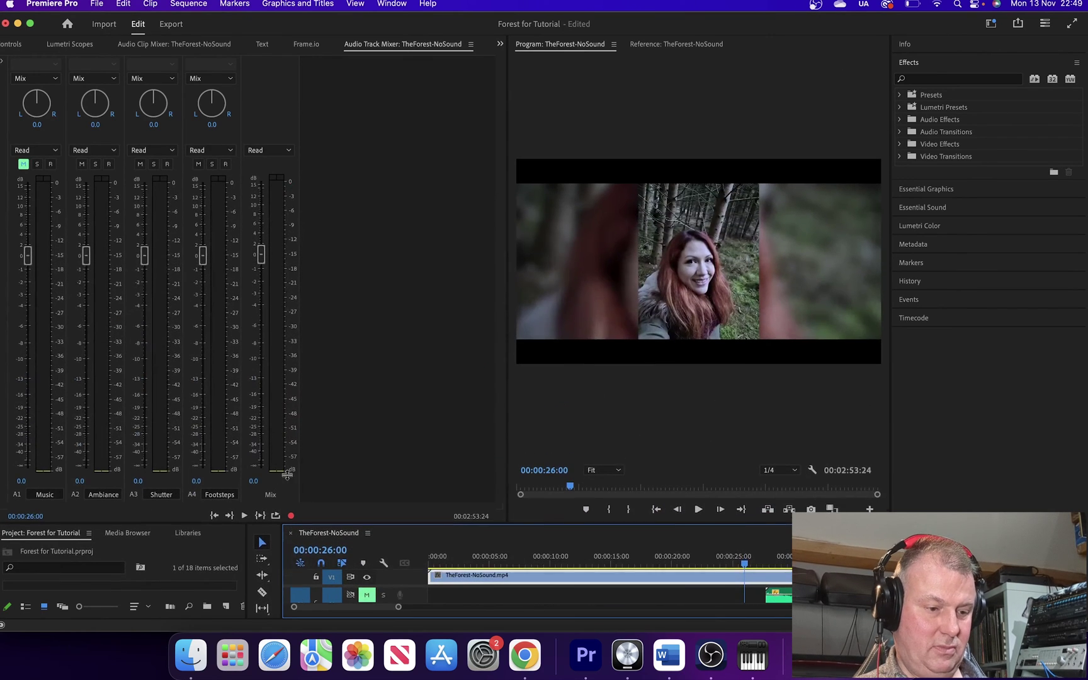
left_click_drag(288, 475, 275, 392)
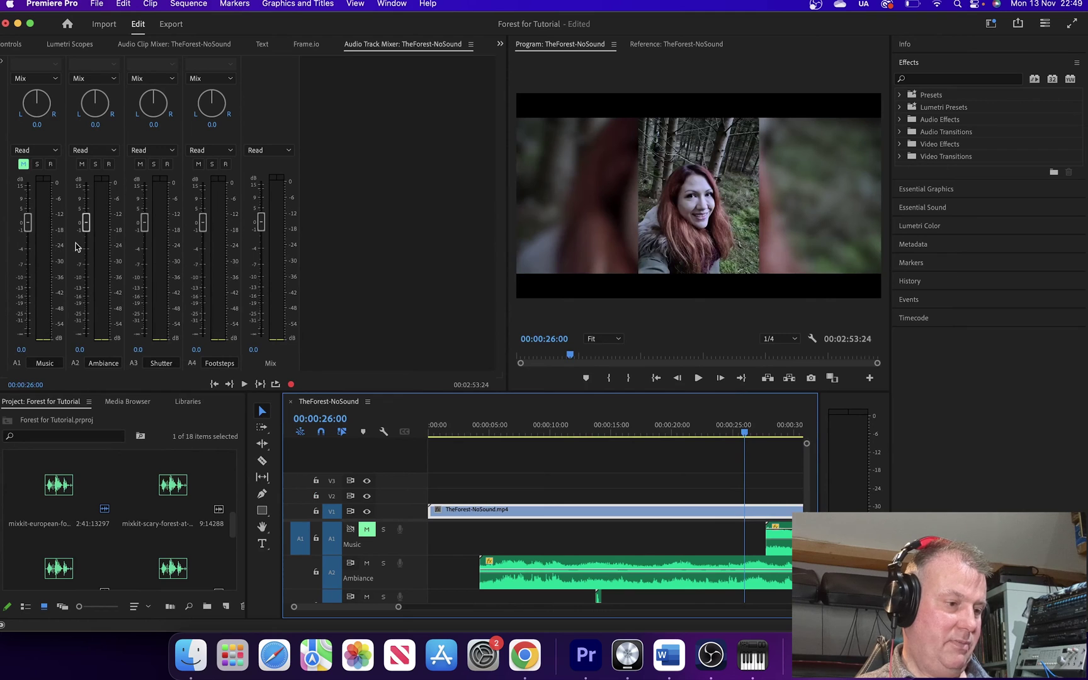
left_click_drag(86, 222, 87, 275)
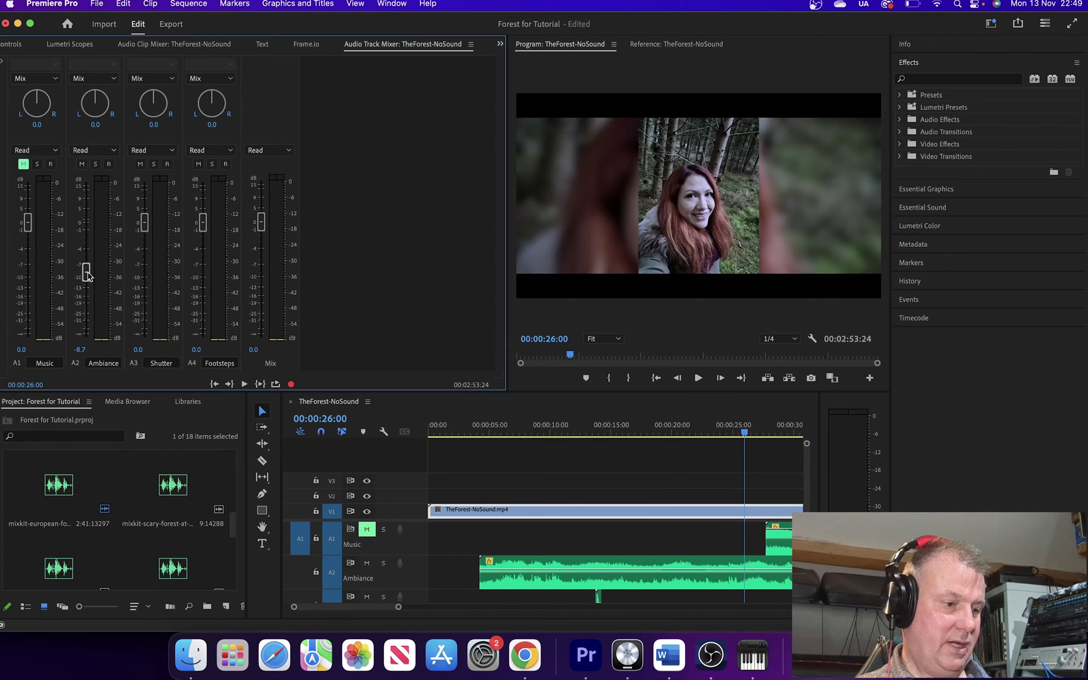
left_click_drag(150, 231, 145, 251)
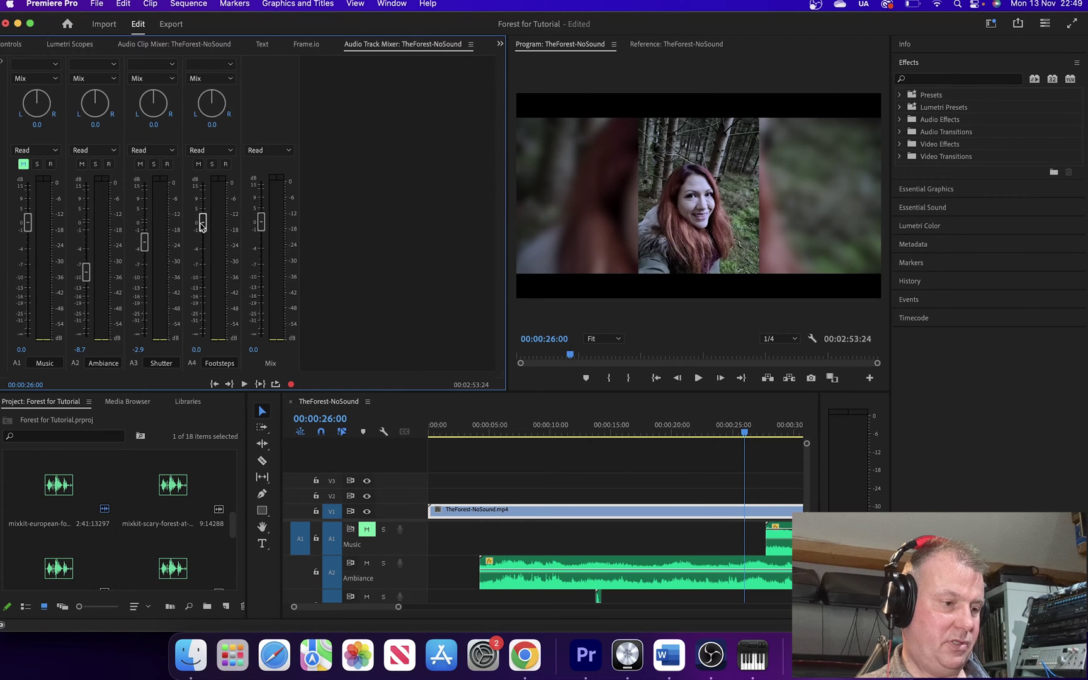
mouse_move(203, 223)
left_mouse_down()
mouse_move(204, 246)
mouse_move(205, 230)
left_mouse_up()
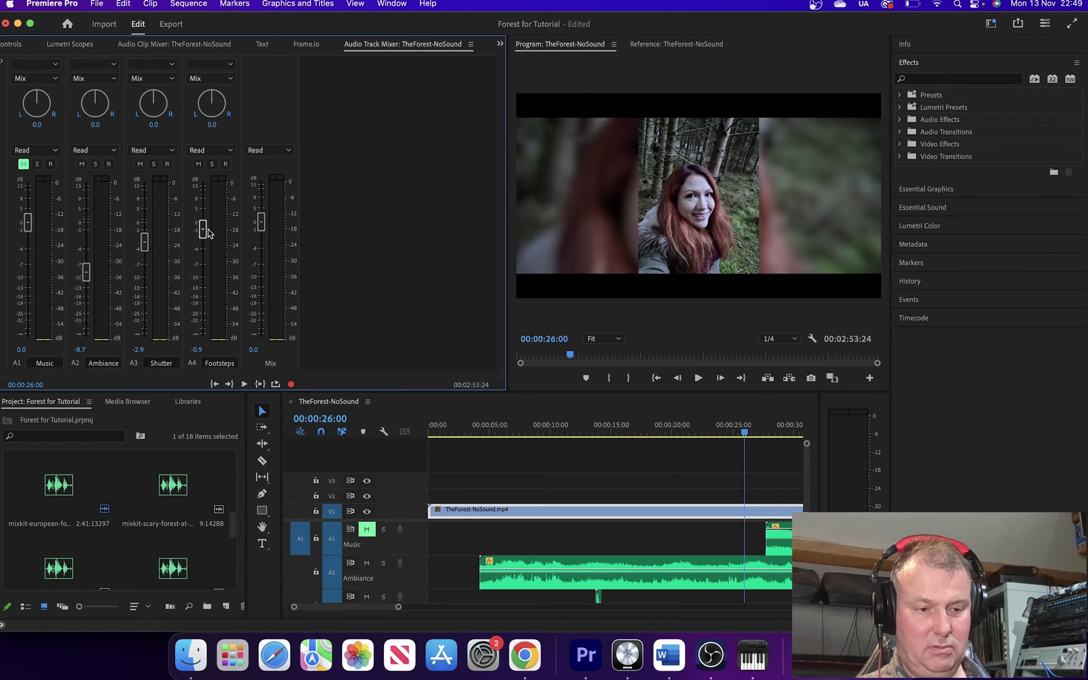
Preview the opening, lowering Ambiance to about -18.7 dB and Footsteps to -4.4 dB
left_click(655, 378)
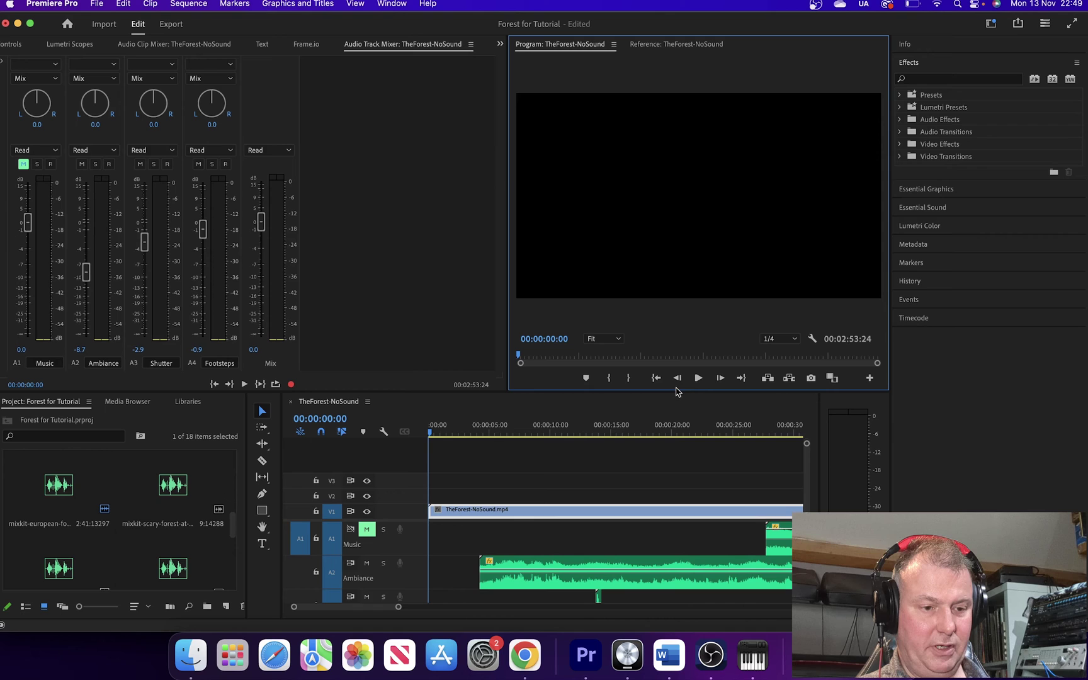
left_click(697, 378)
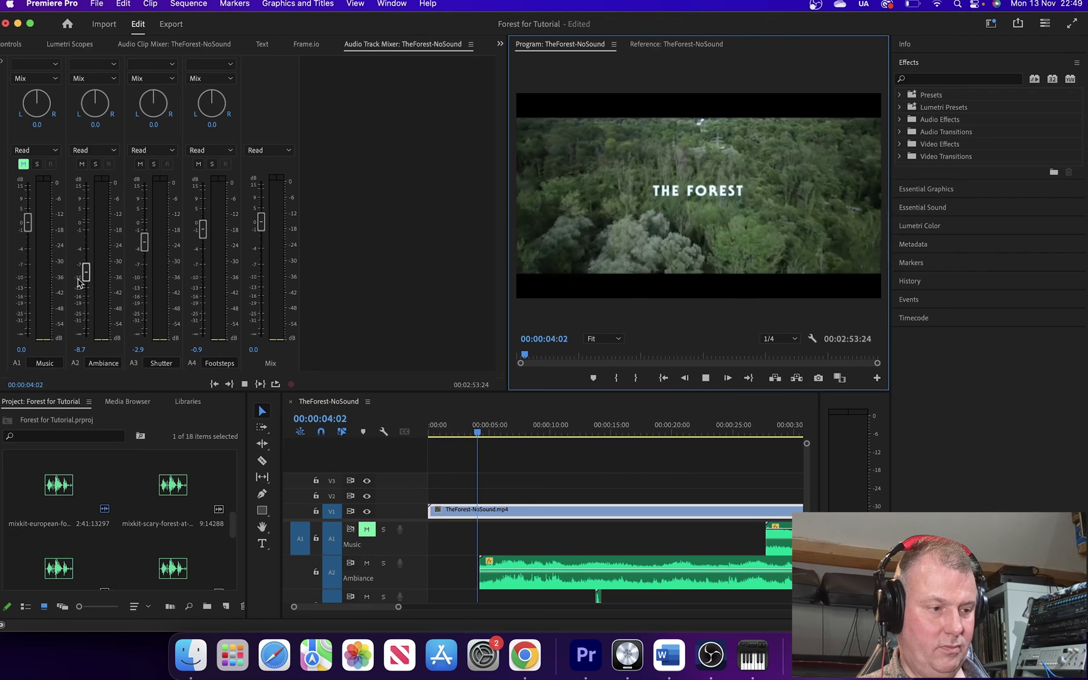
left_click_drag(87, 272, 86, 306)
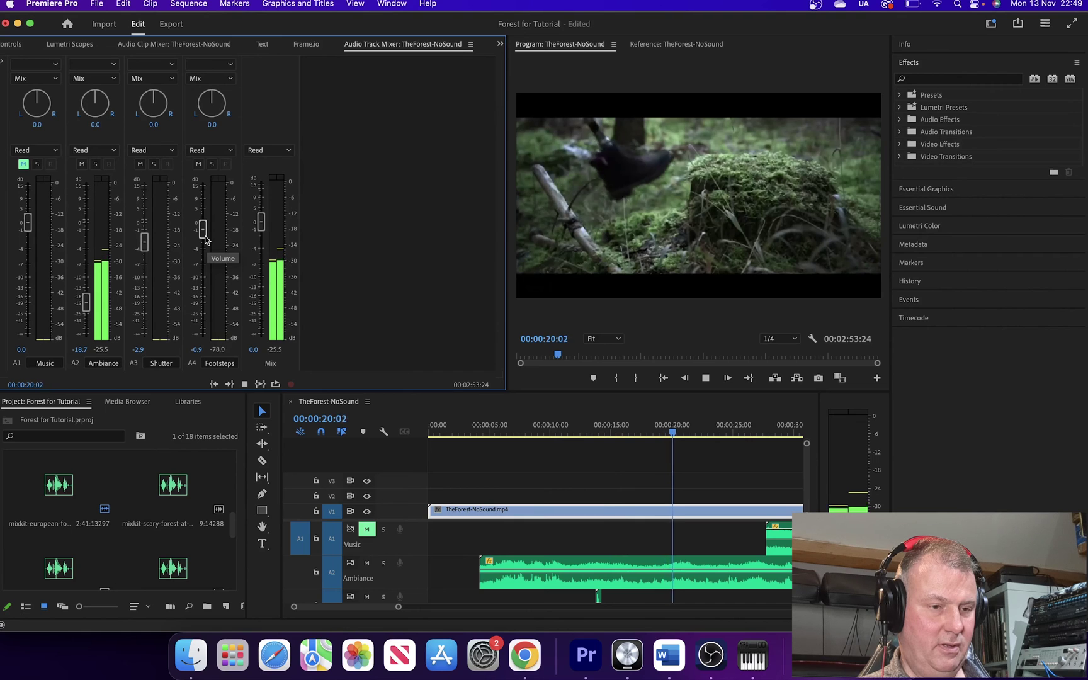
left_click_drag(205, 240, 204, 255)
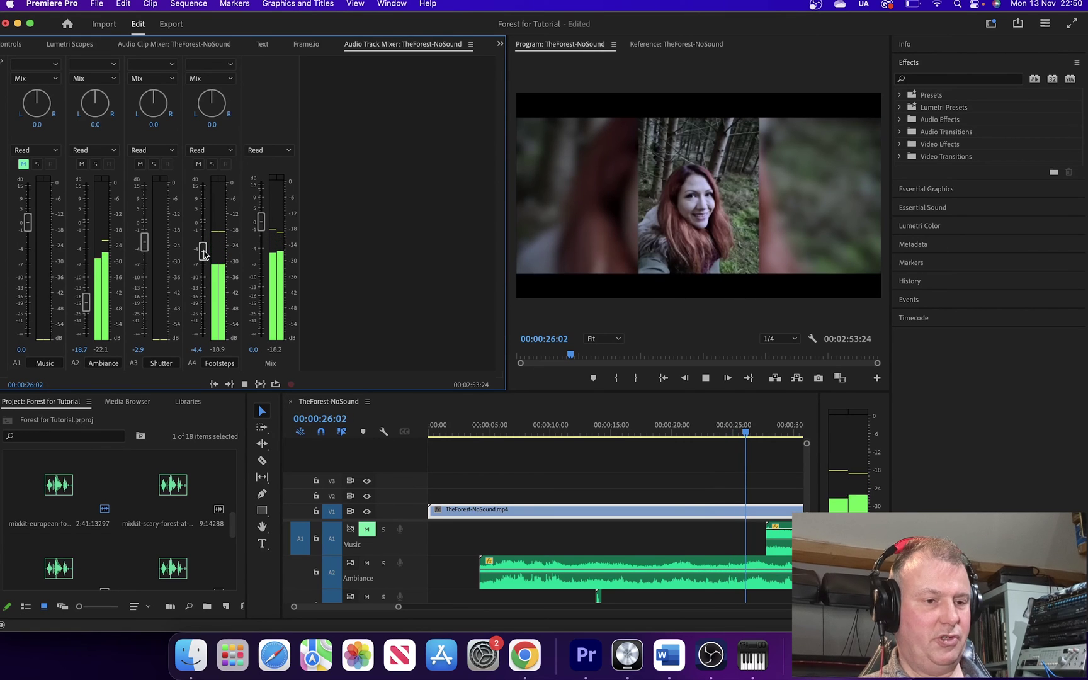
key("space")
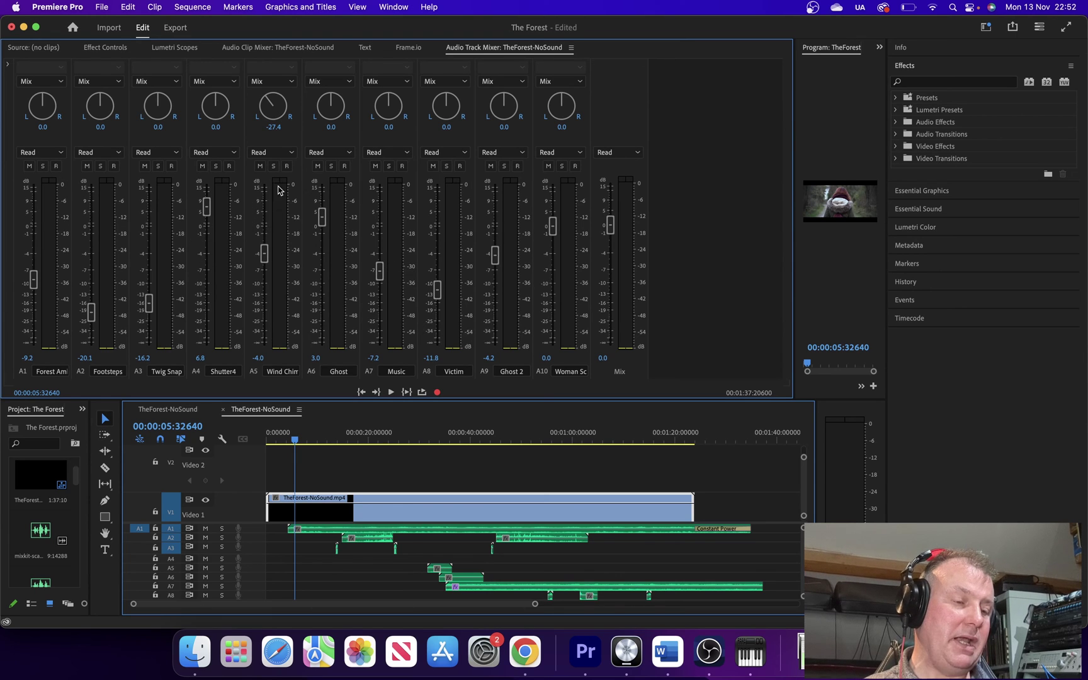
Widen the Program monitor beside the finished project's Audio Track Mixer
left_click_drag(795, 233, 688, 233)
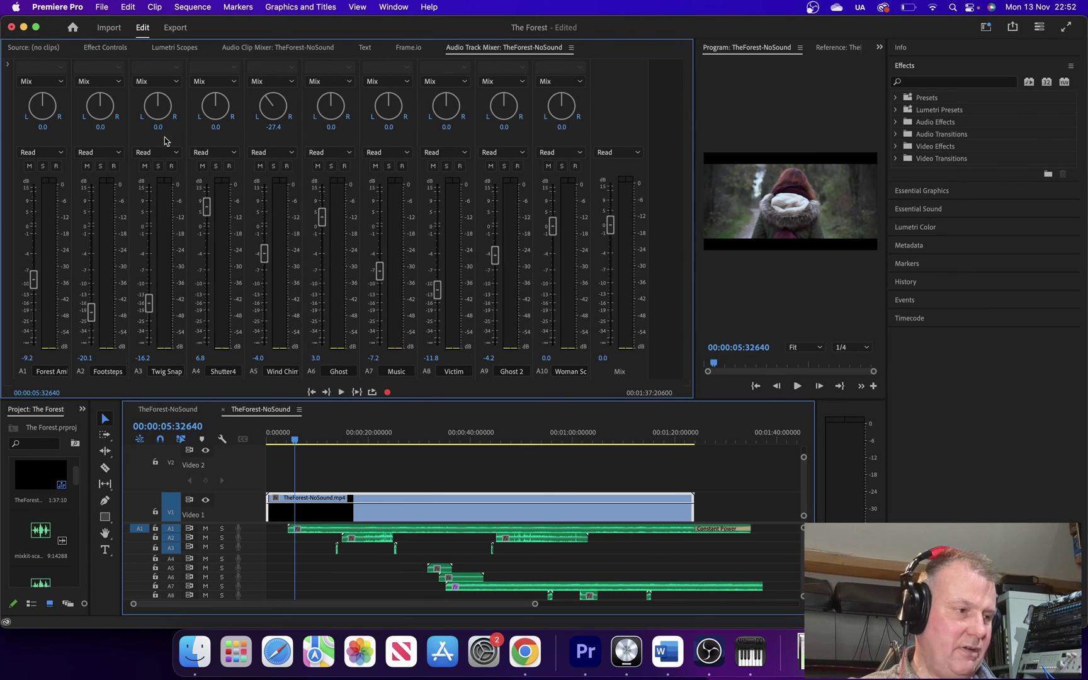
Show the mixer's effect inserts, inspect the Victim Parametric EQ, then enlarge the mixer
left_click(6, 64)
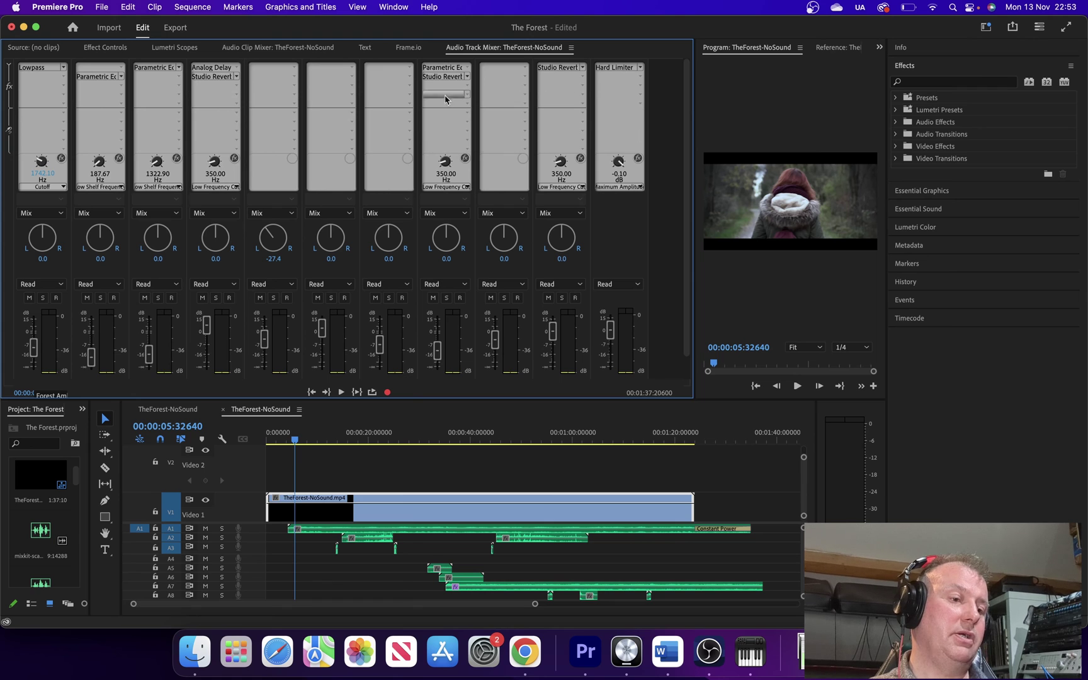
double_click(445, 69)
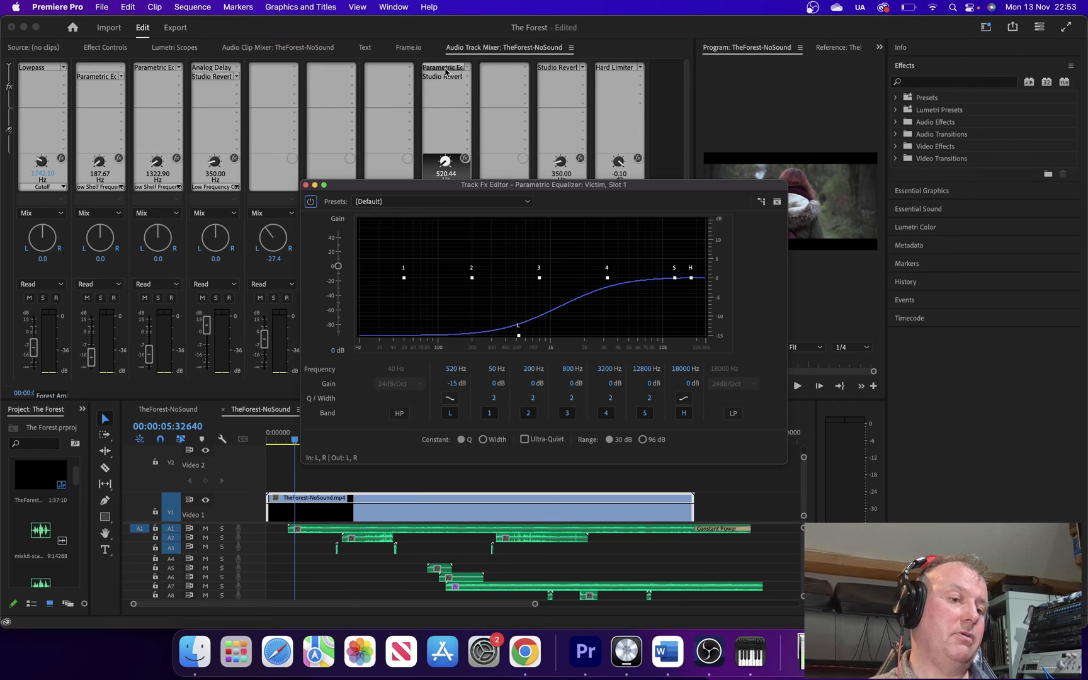
left_click(305, 184)
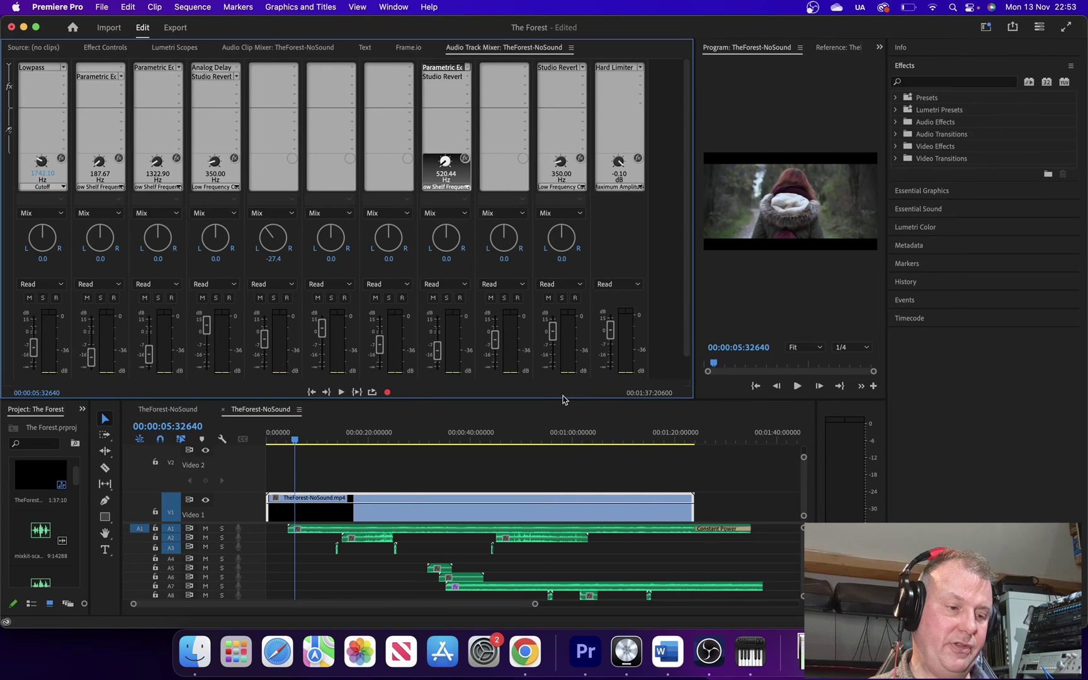
left_click_drag(560, 398, 559, 438)
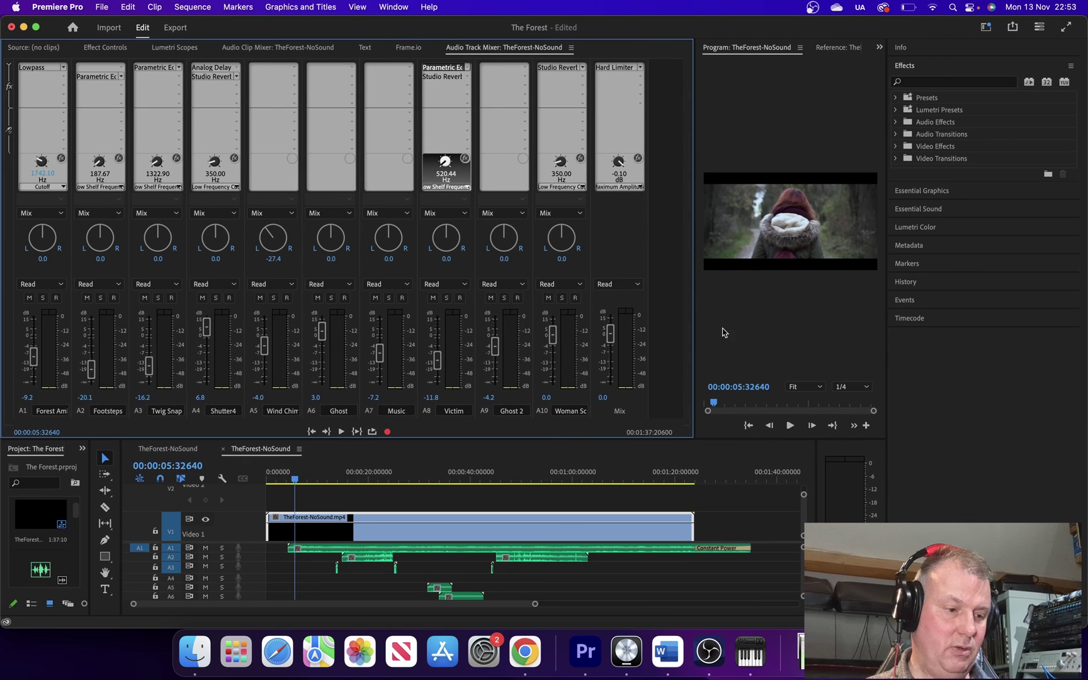
Play the sequence while enlarging the Audio Track Mixer and widening the Program monitor
key("space")
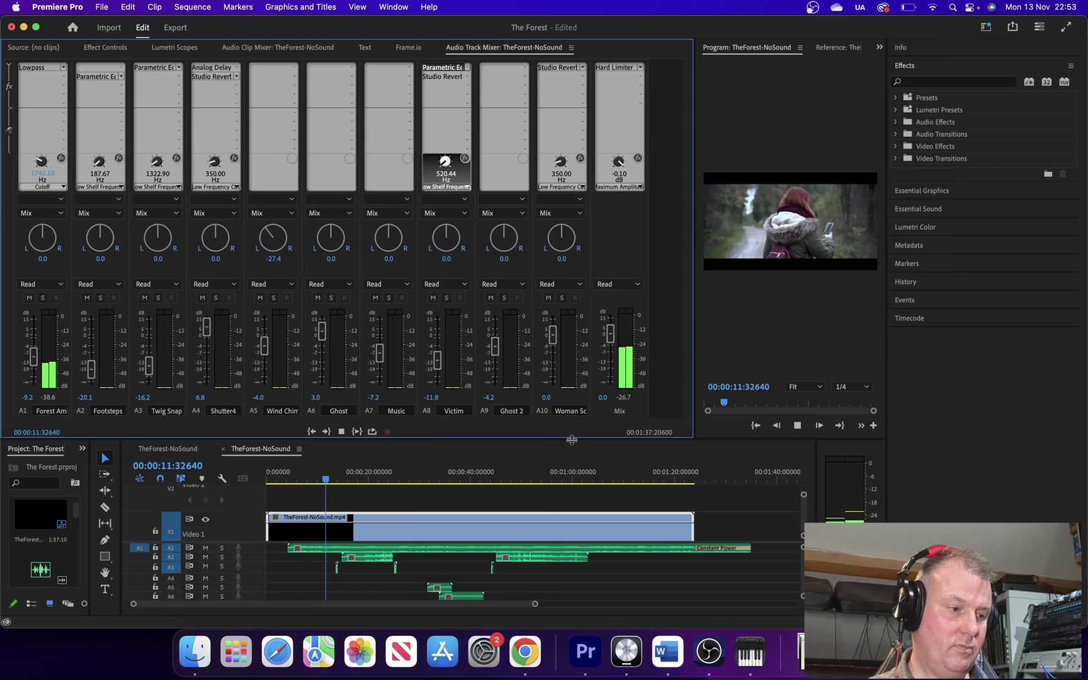
left_click_drag(554, 441, 552, 500)
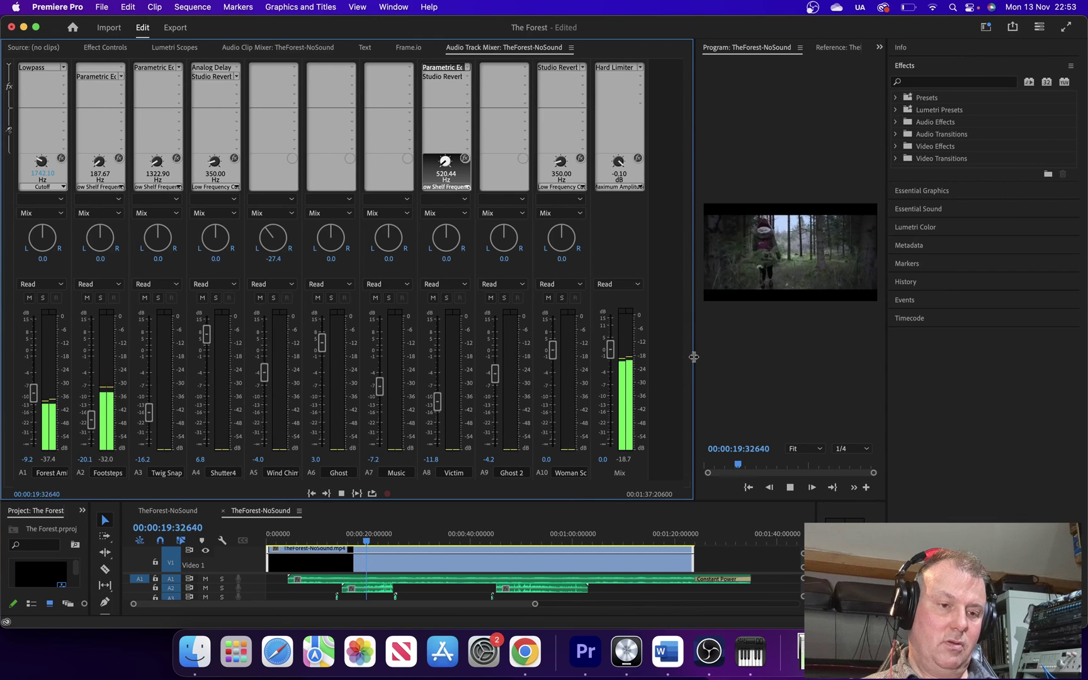
left_click_drag(693, 356, 666, 355)
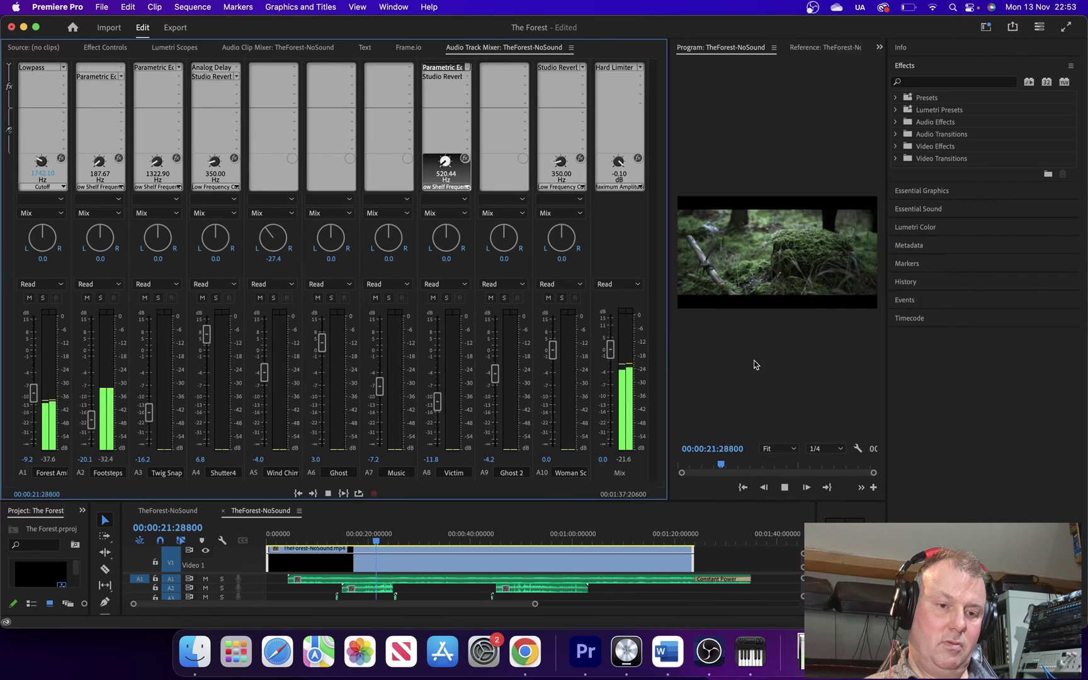
left_click_drag(887, 337, 1044, 333)
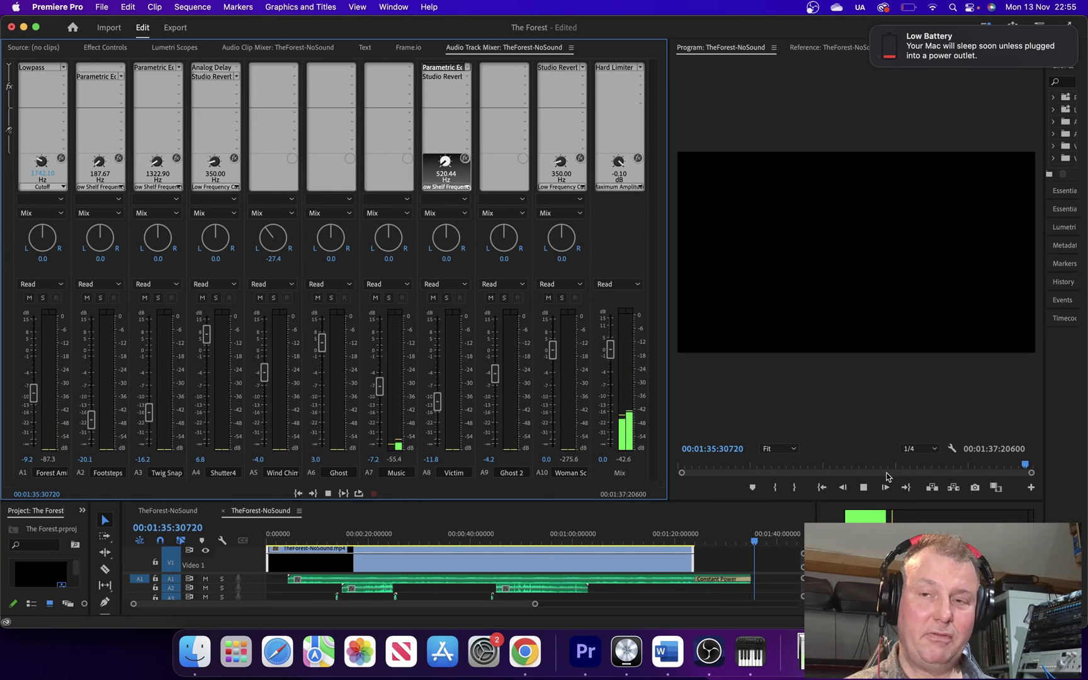
Stop playback at 00:01:35:30720
key("space")
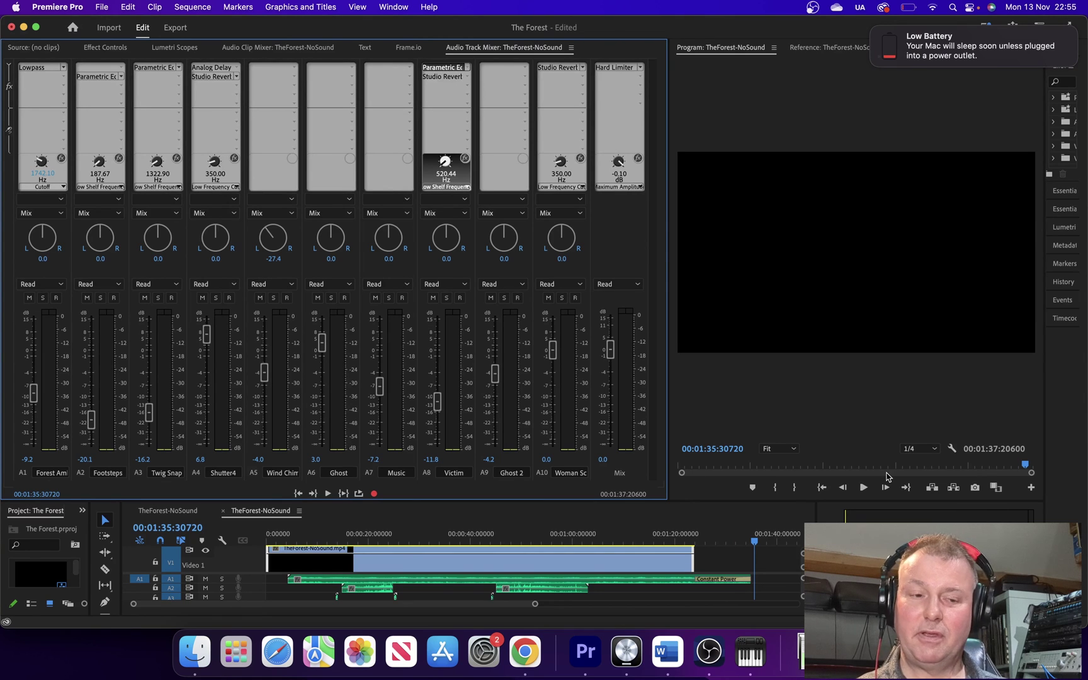